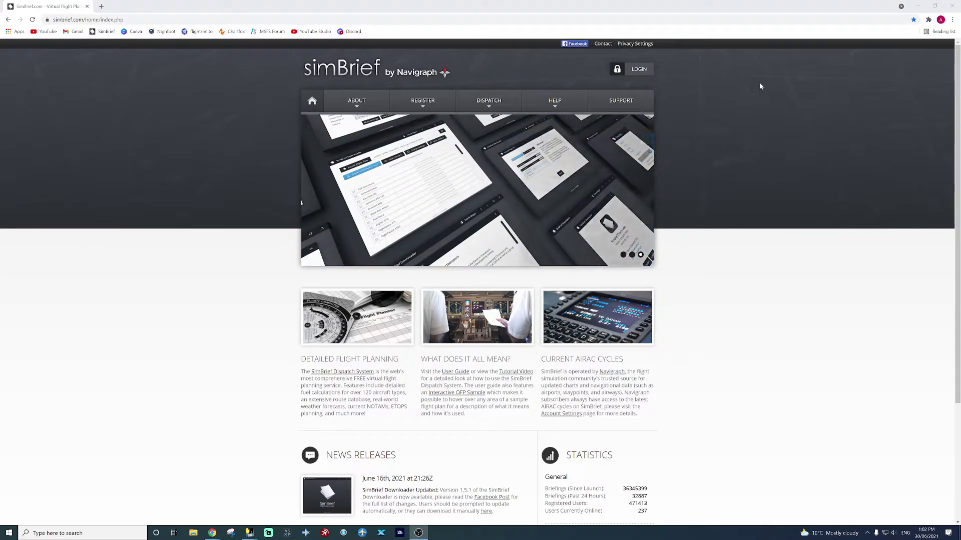
- Tour the site address, login page and Navigraph account sign-up form, then return home
key(ctrl+l)
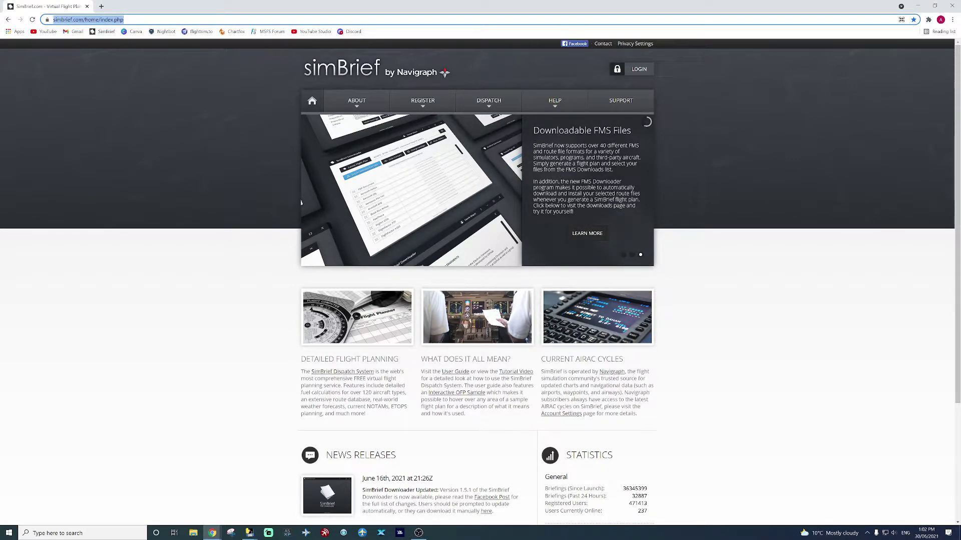
click(796, 287)
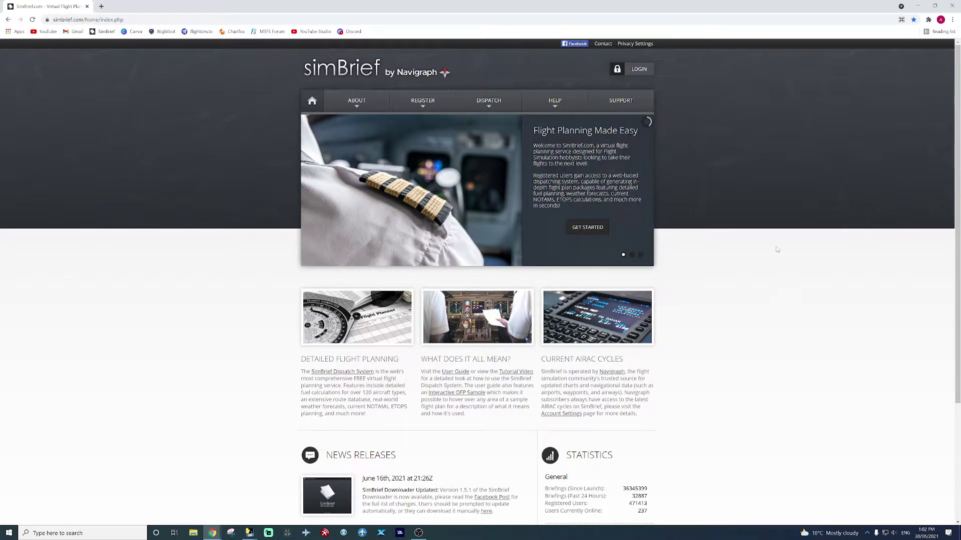
click(644, 69)
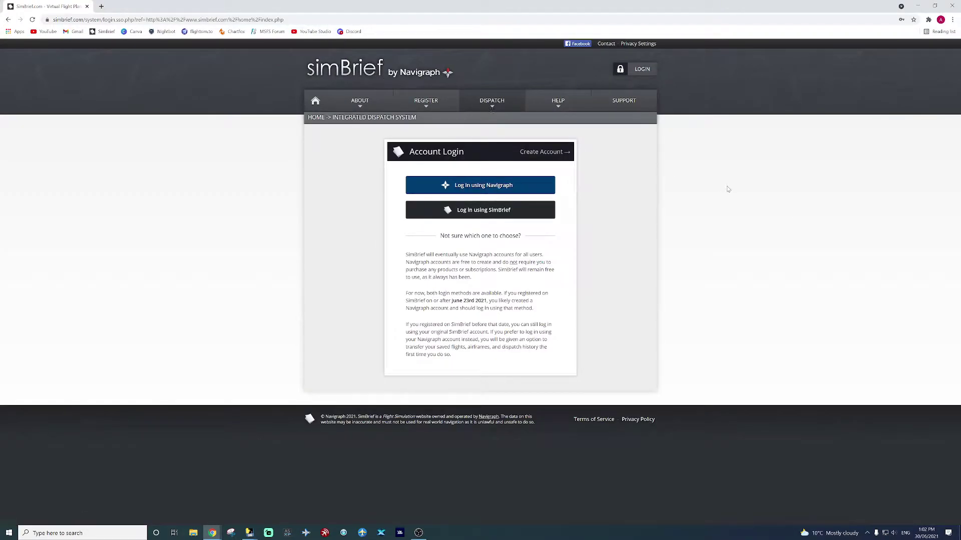
click(556, 158)
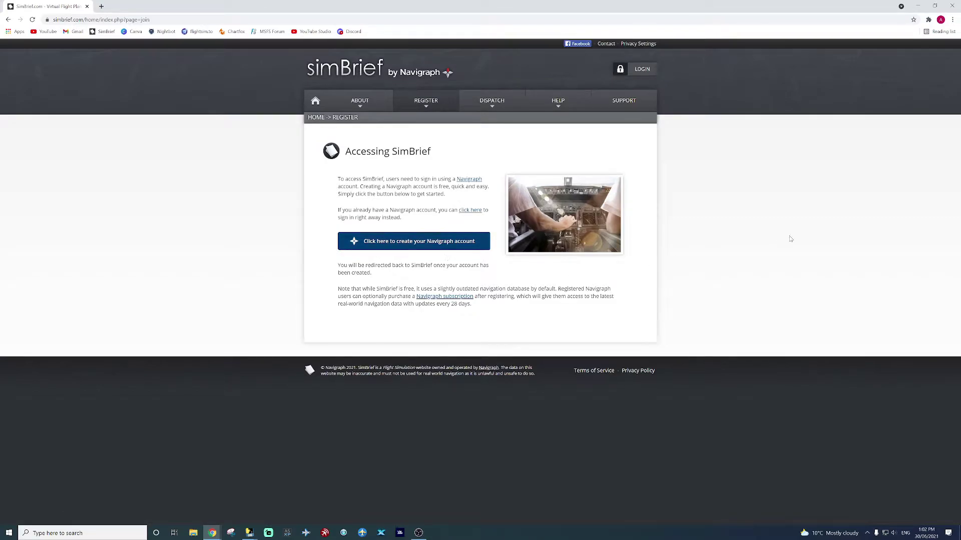
click(464, 210)
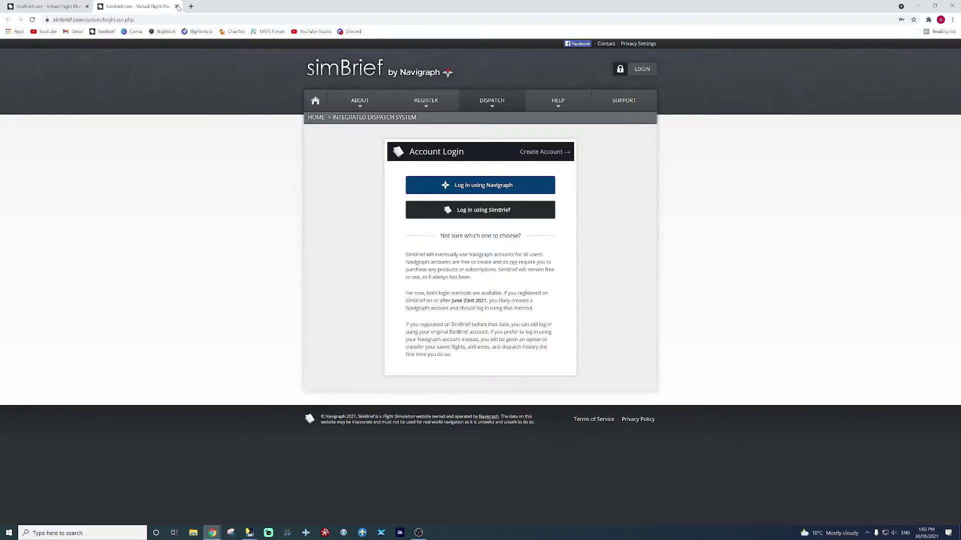
click(176, 6)
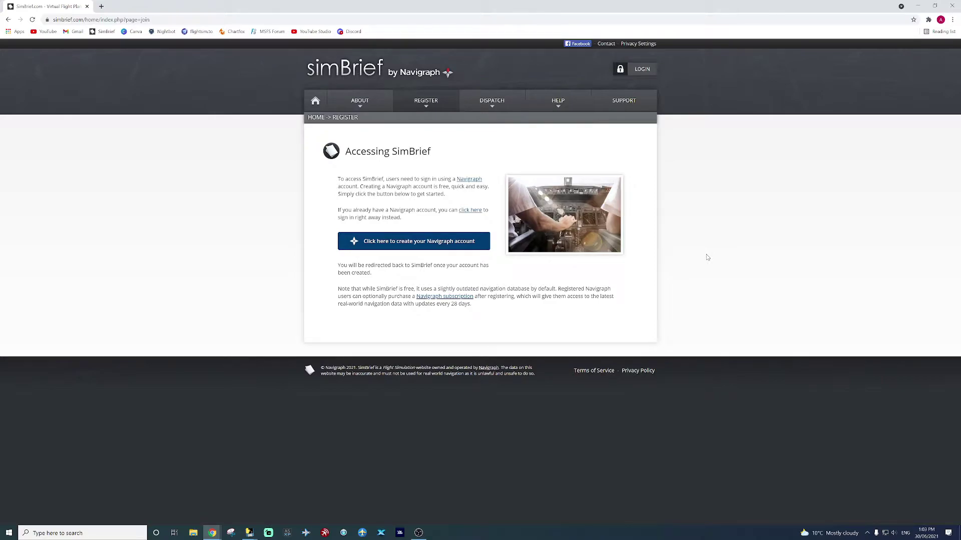
click(439, 242)
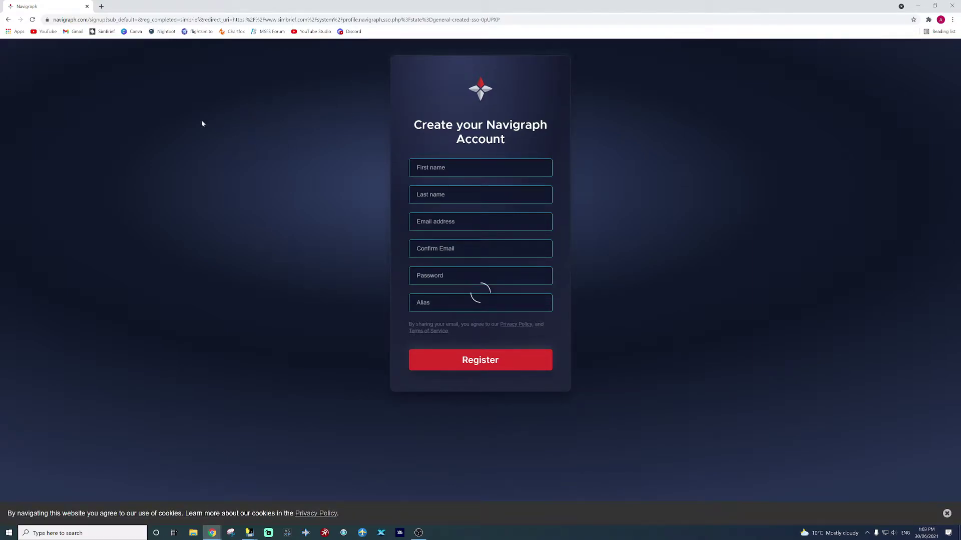
click(103, 31)
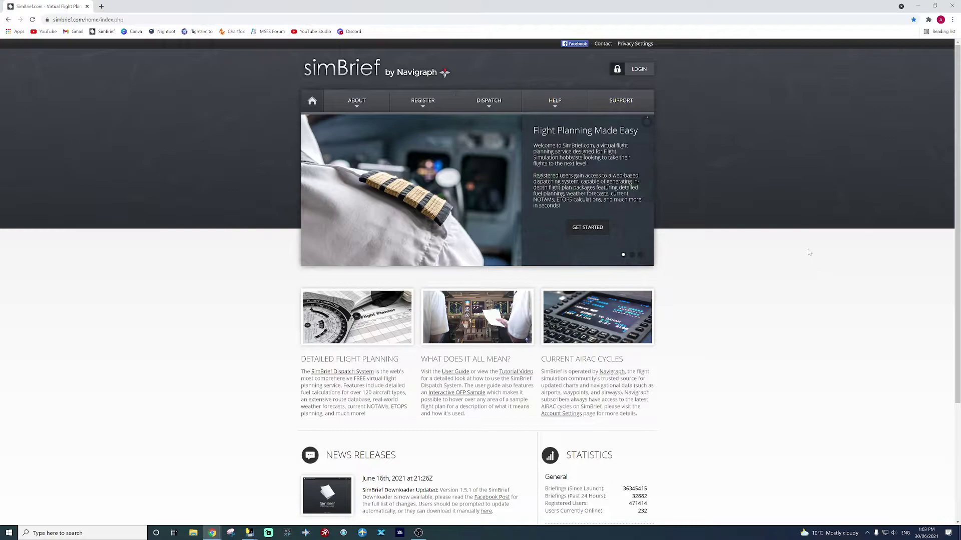
- On the login page, highlight the June 23rd 2021 date in the notice
click(642, 70)
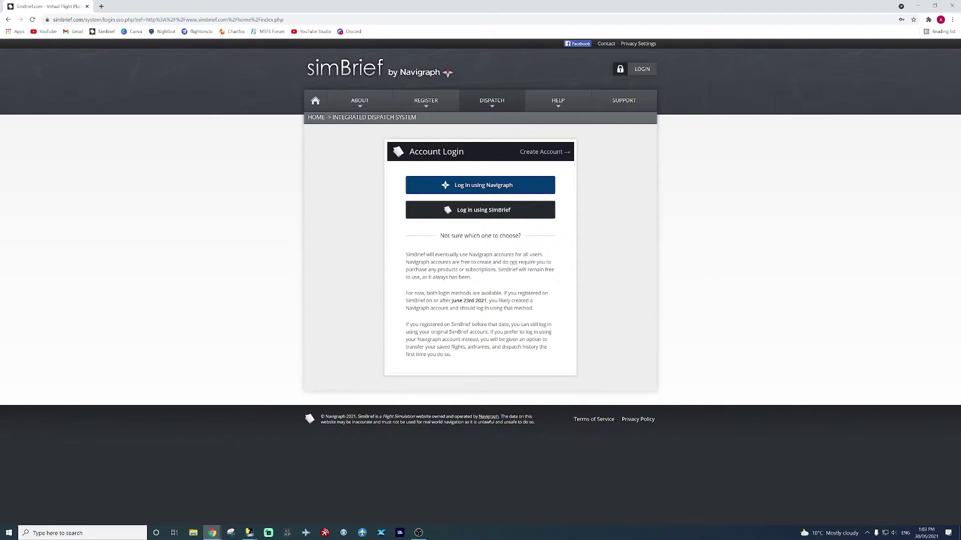
drag(457, 306, 482, 301)
click(513, 283)
drag(451, 300, 484, 301)
click(521, 278)
- Sign in with the saved SimBrief account, with Remember Me ticked
click(480, 210)
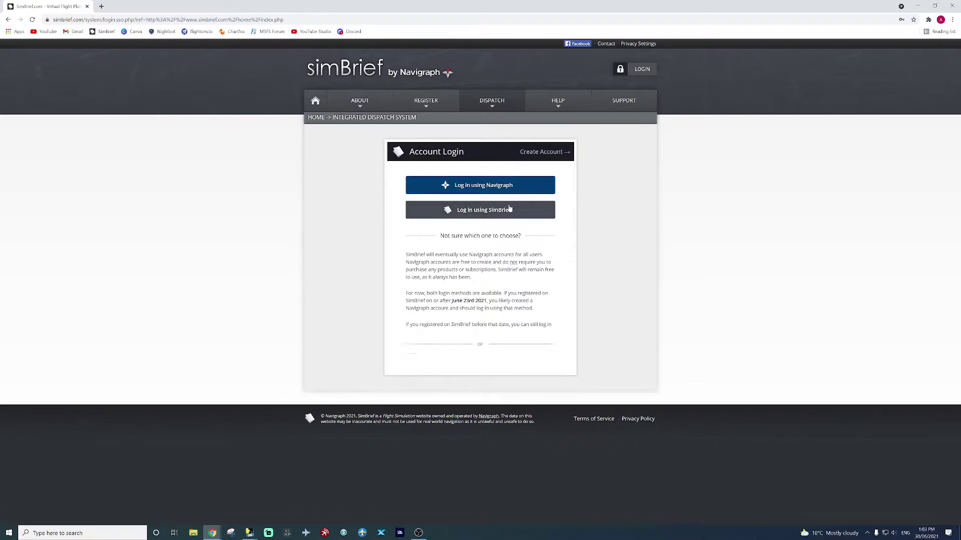
click(410, 289)
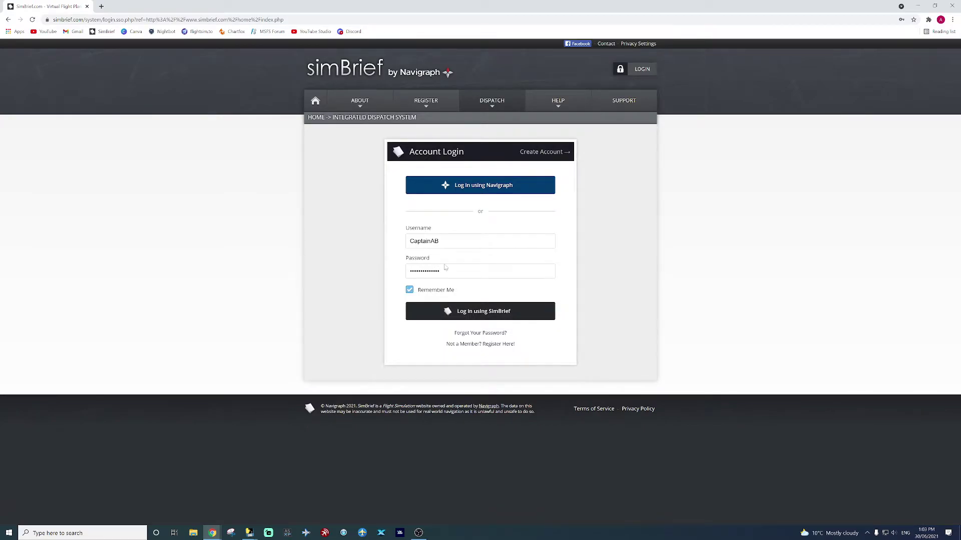
click(483, 314)
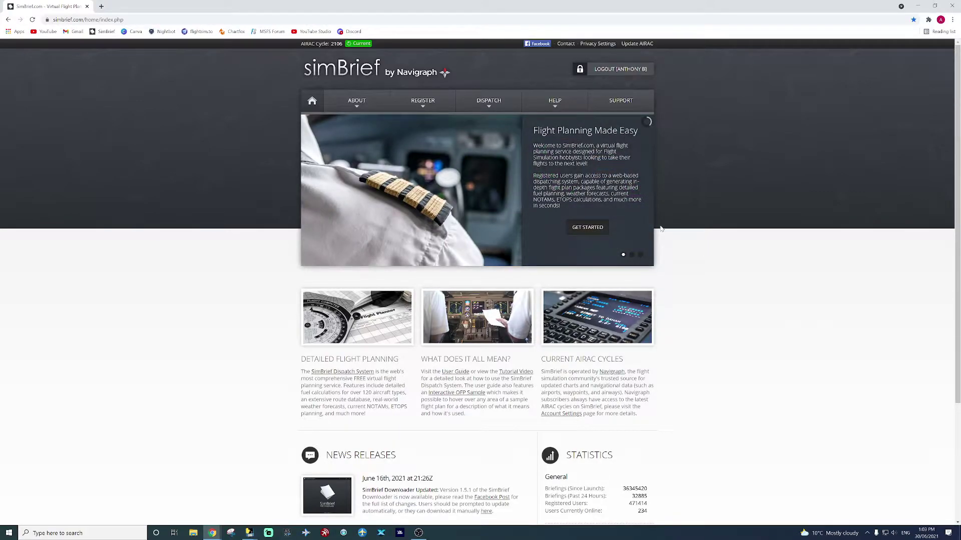
- Open My Flight Plan from the Dispatch menu to view the QTR 207 OTHH–LGAV briefing
mouse_move(364, 99)
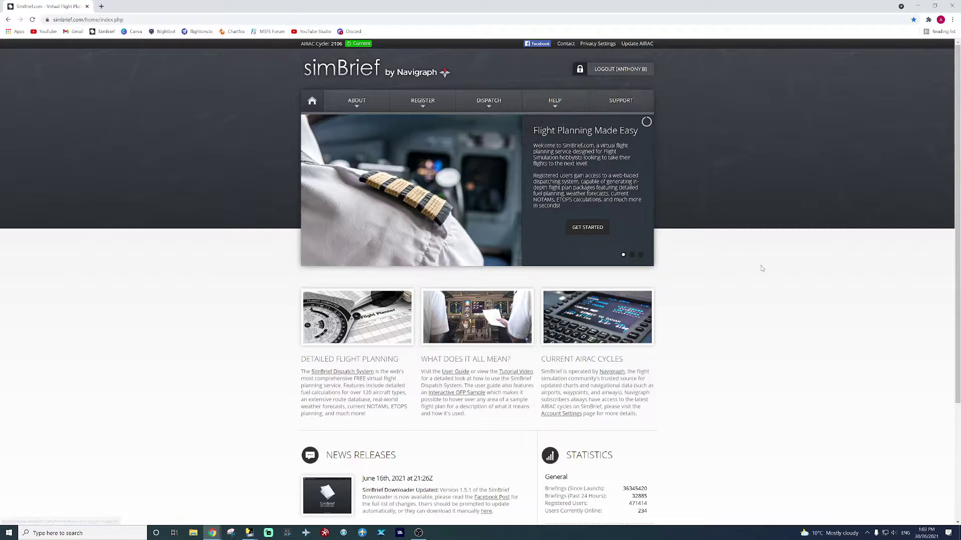
mouse_move(481, 99)
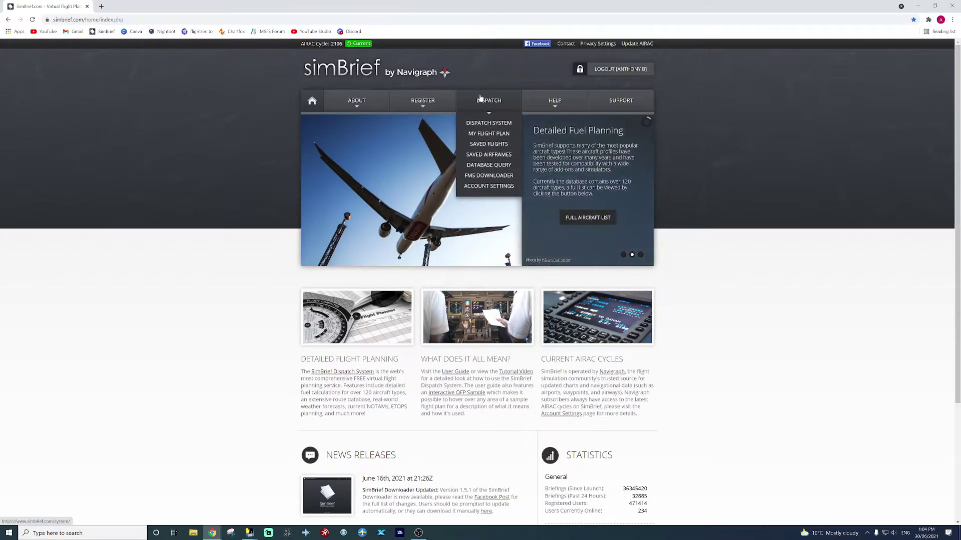
click(498, 134)
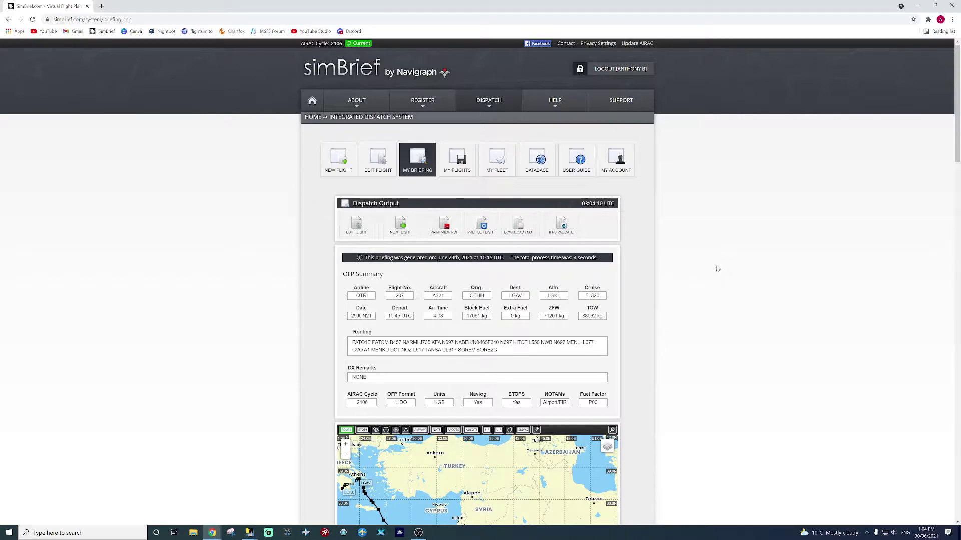
scroll(718, 269, down, 6)
scroll(739, 247, up, 6)
- Start a new flight plan and enter airline code QTR
click(339, 158)
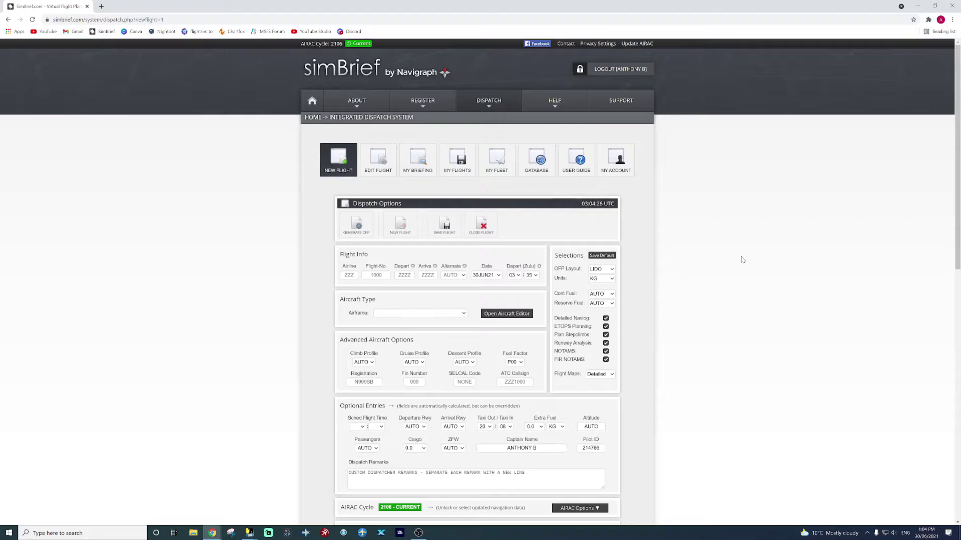
scroll(742, 260, down, 1)
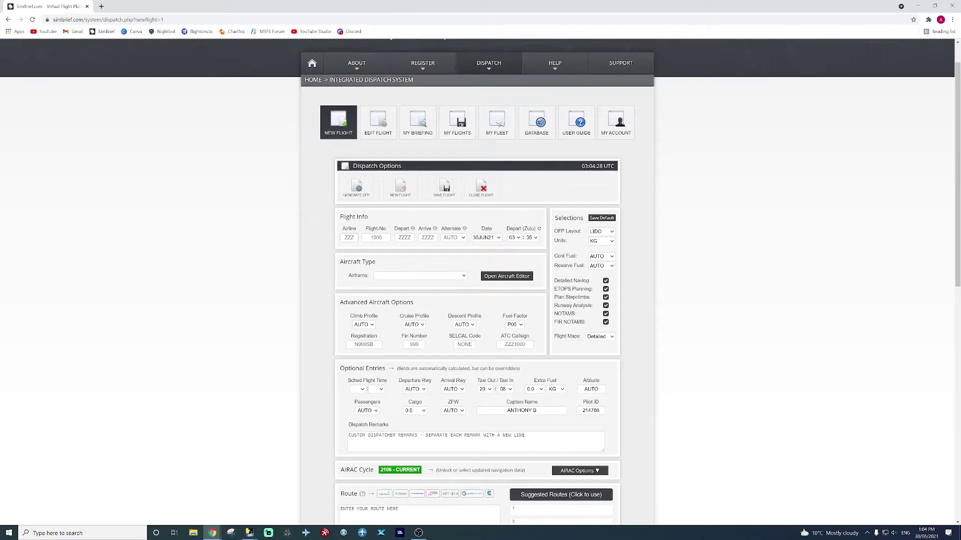
click(349, 238)
click(716, 253)
click(350, 238)
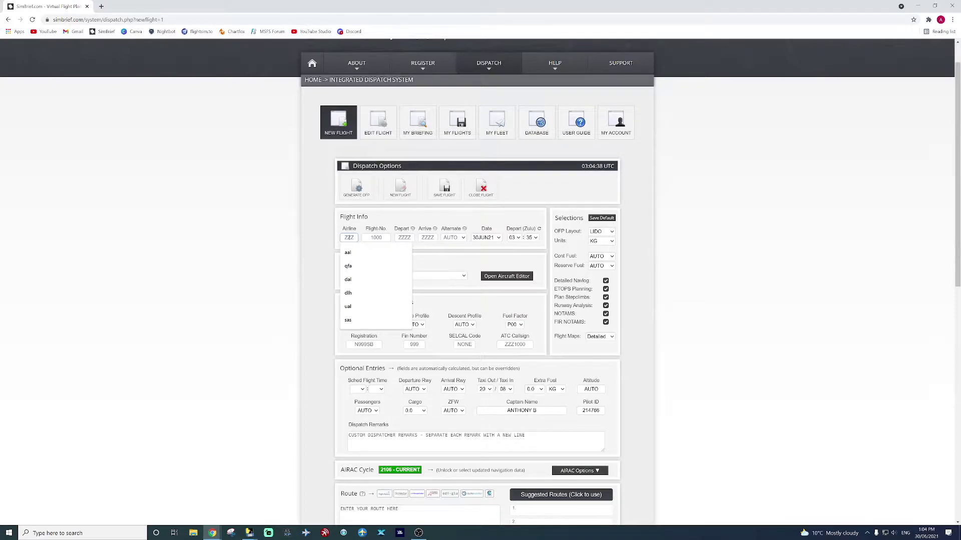
text(QTR)
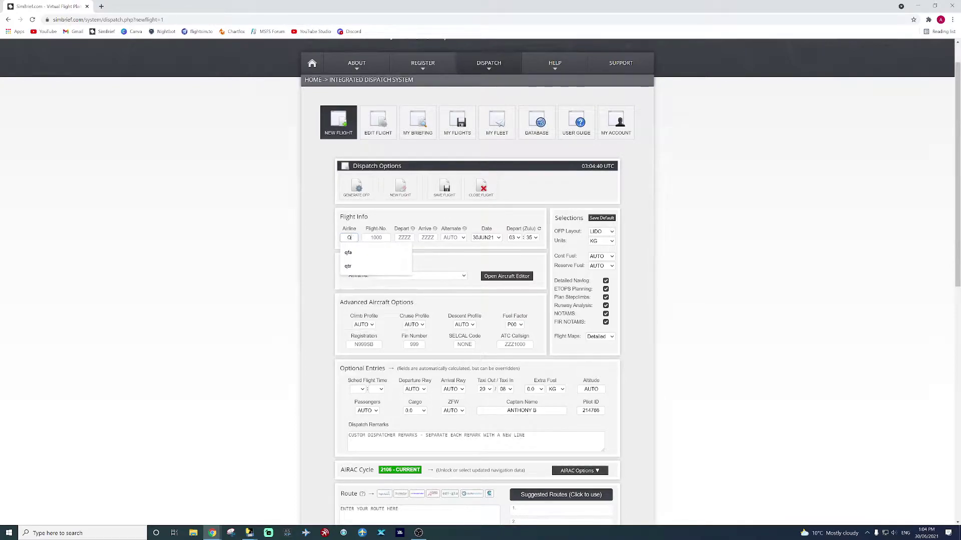
click(246, 218)
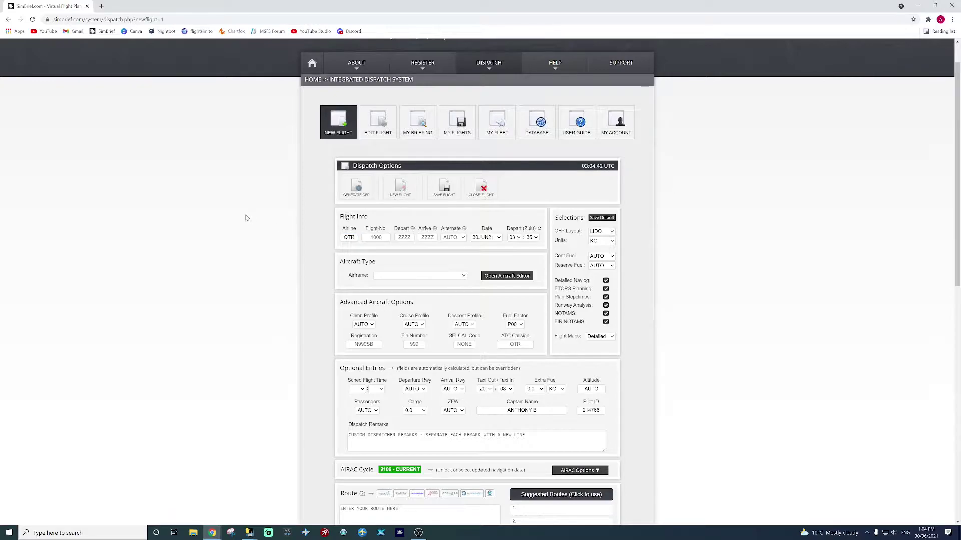
- Enter flight number 207, departure OTHH and arrival LGAV
click(376, 237)
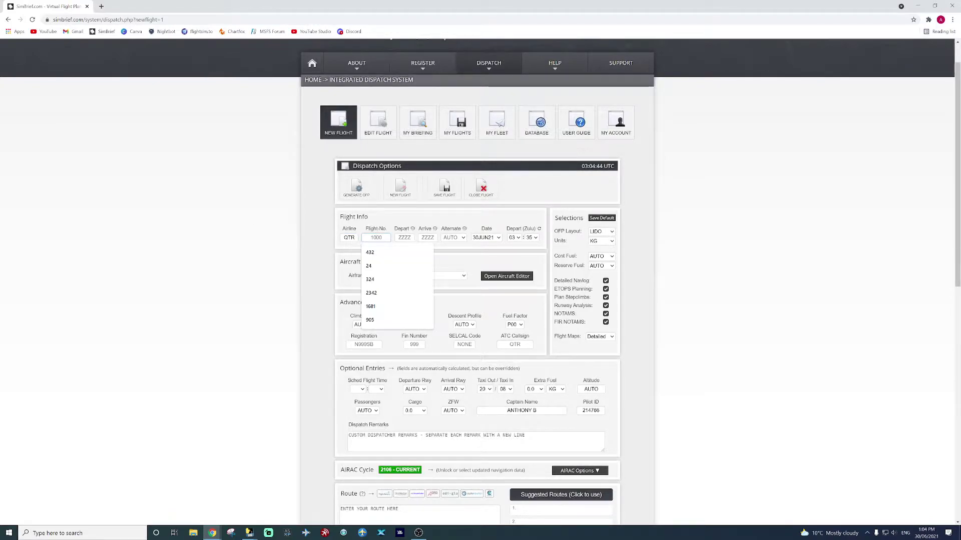
text(207)
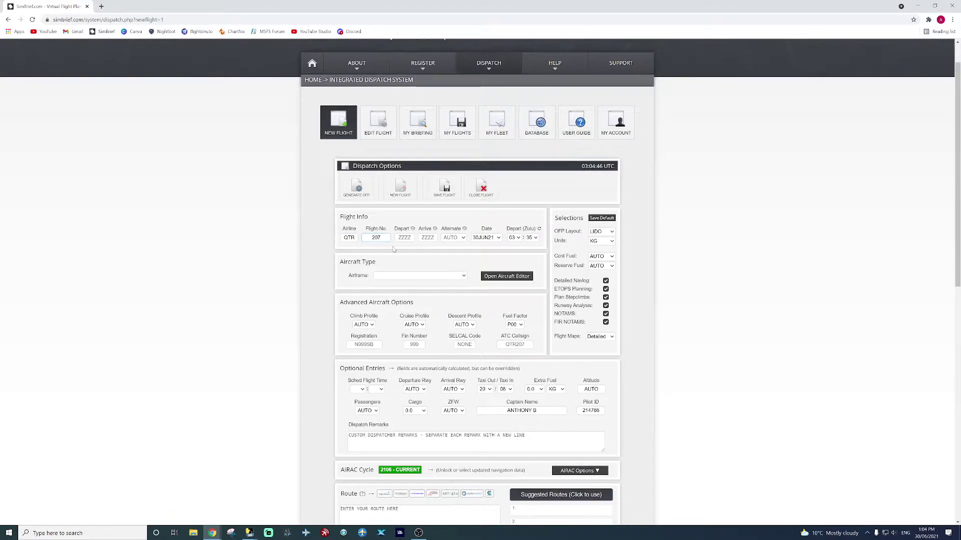
click(433, 260)
click(404, 239)
text(OT)
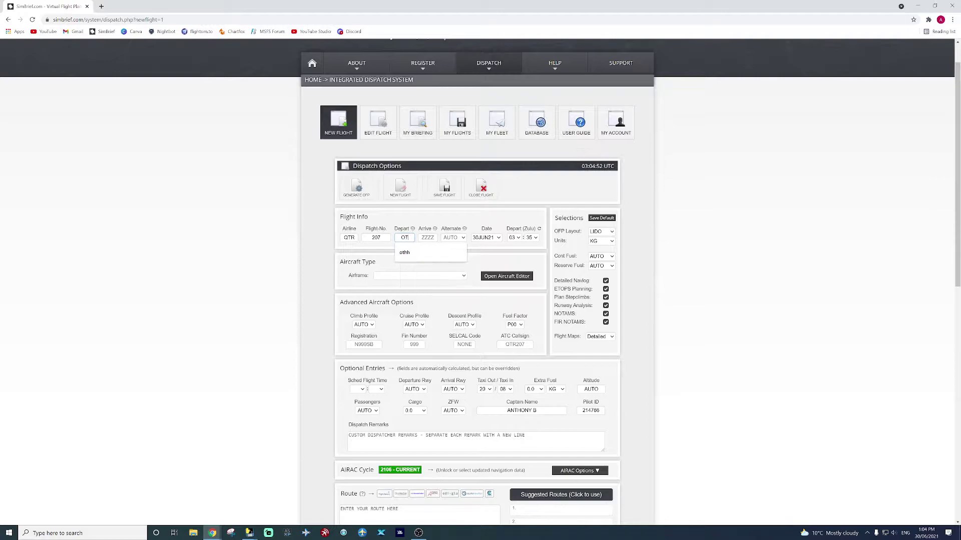
text(HH)
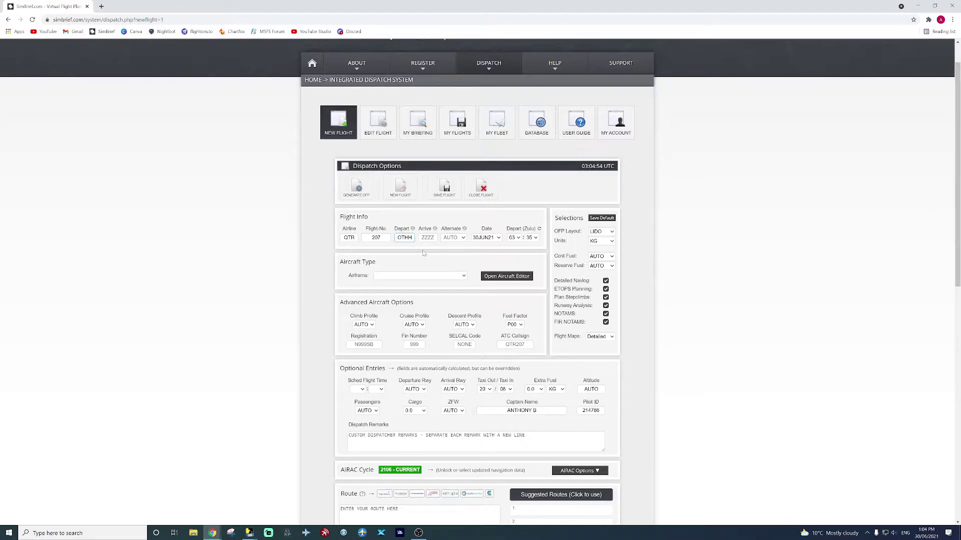
click(427, 238)
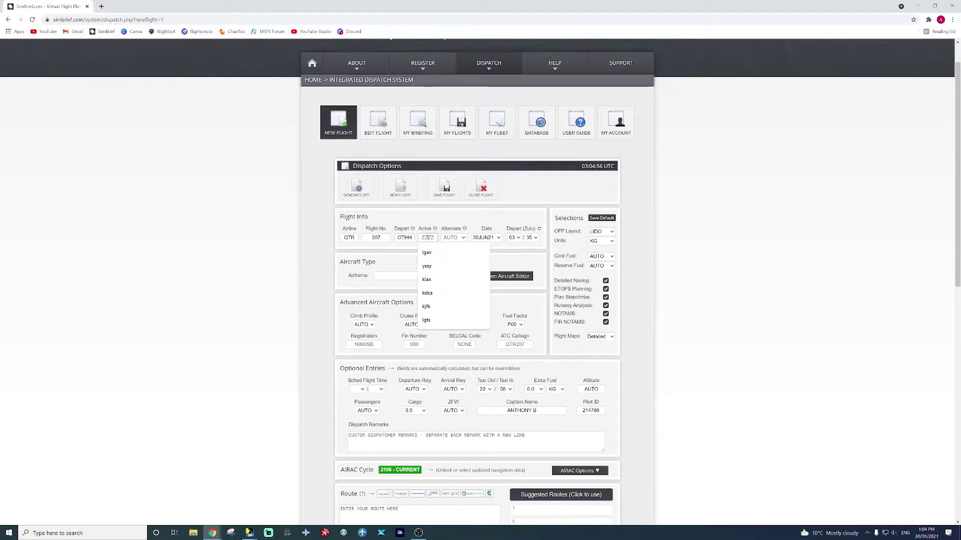
text(lgav)
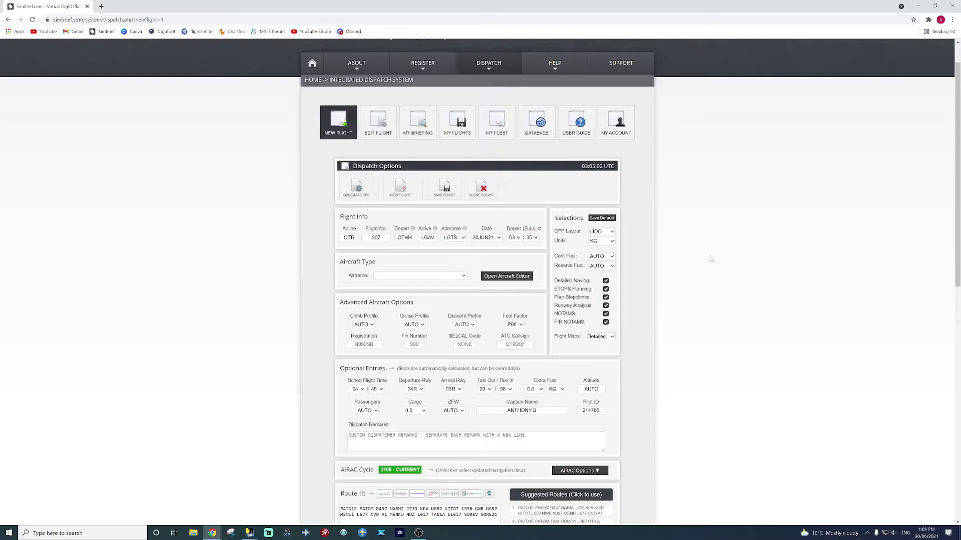
scroll(706, 259, down, 1)
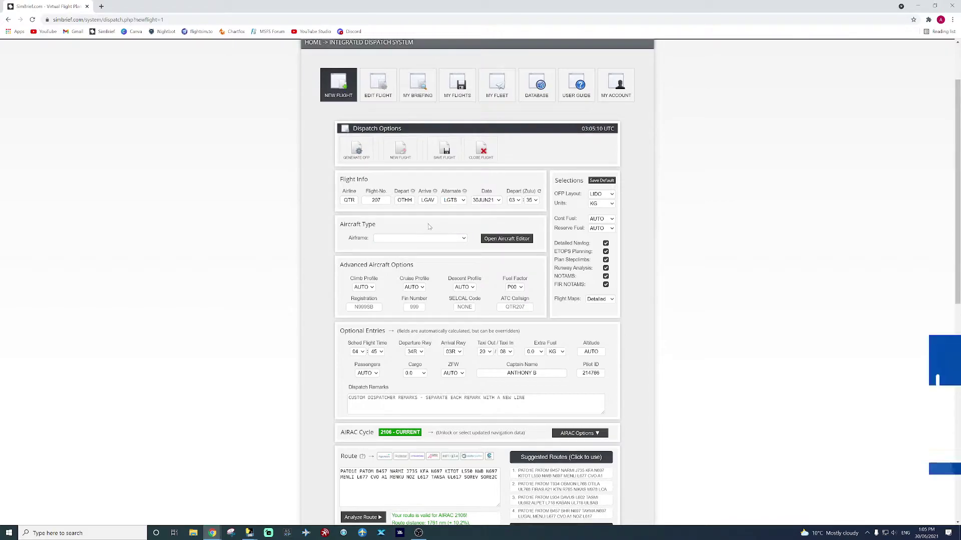
- Select the A321-200 airframe, keeping registration N321SB unchanged
click(463, 239)
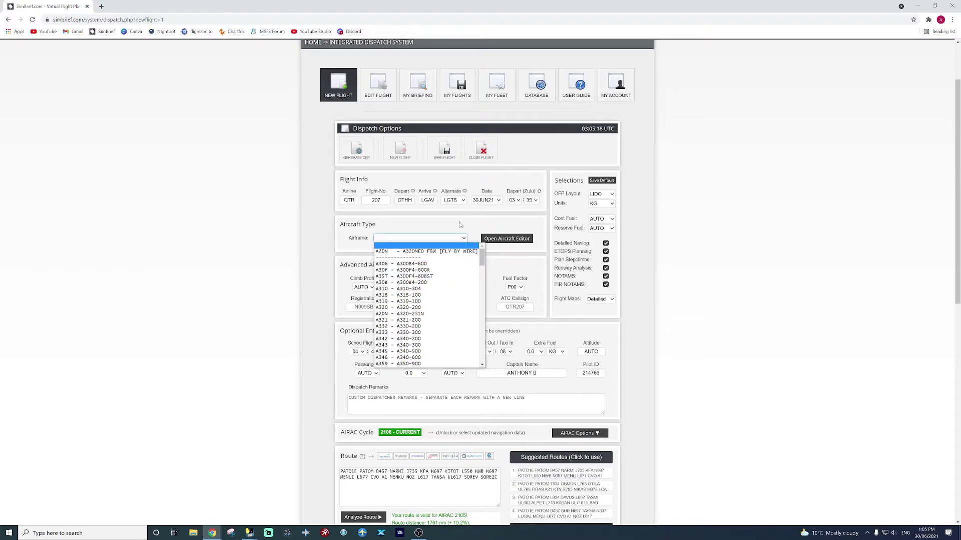
scroll(461, 271, down, 2)
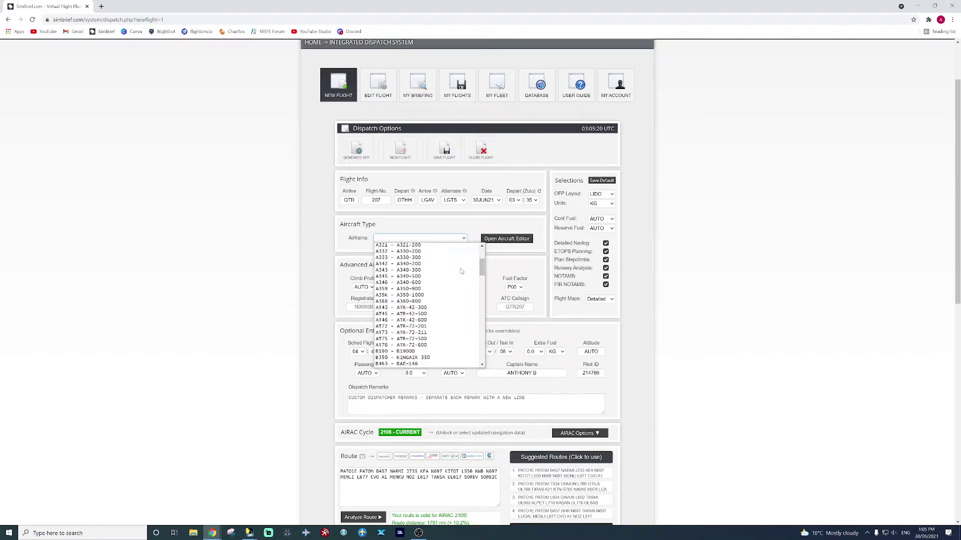
scroll(462, 271, up, 2)
scroll(482, 256, down, 2)
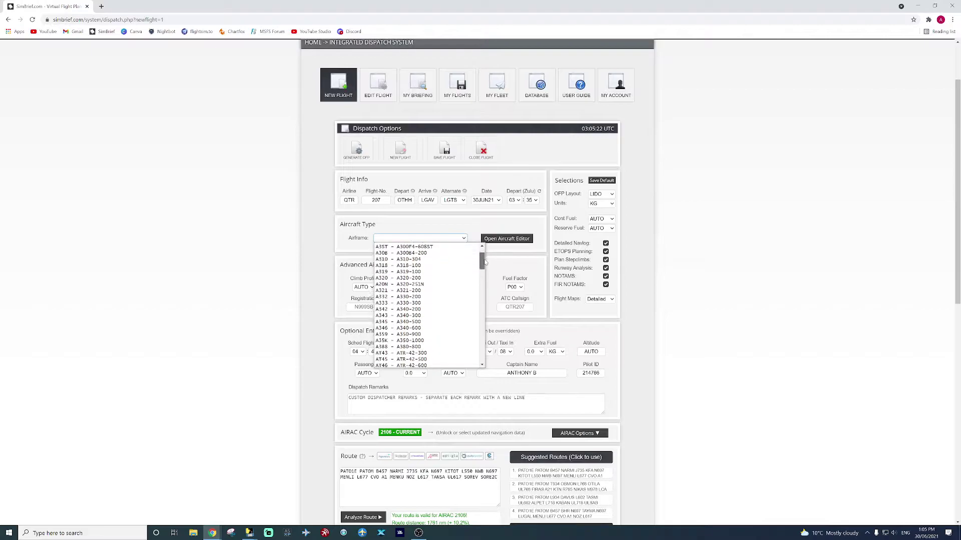
scroll(481, 250, up, 2)
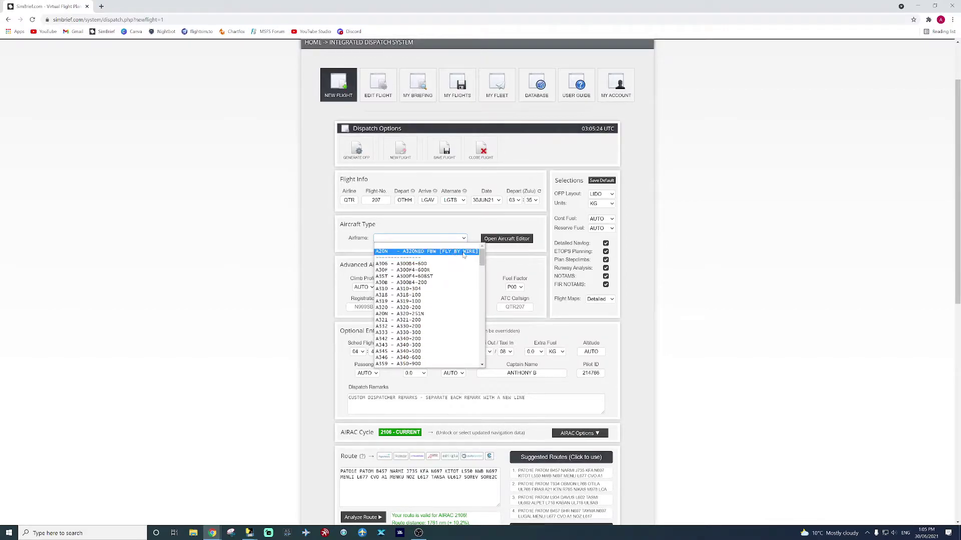
drag(482, 252, 484, 270)
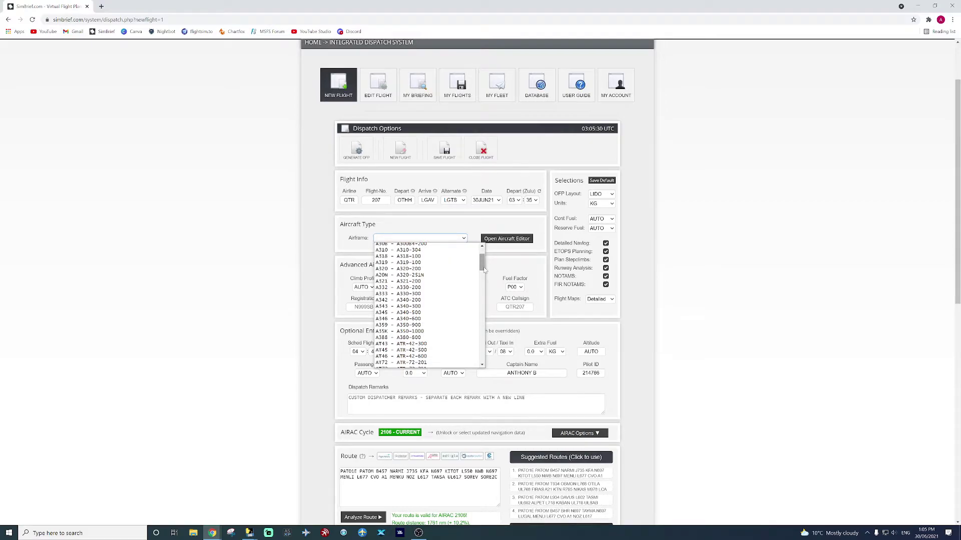
click(430, 282)
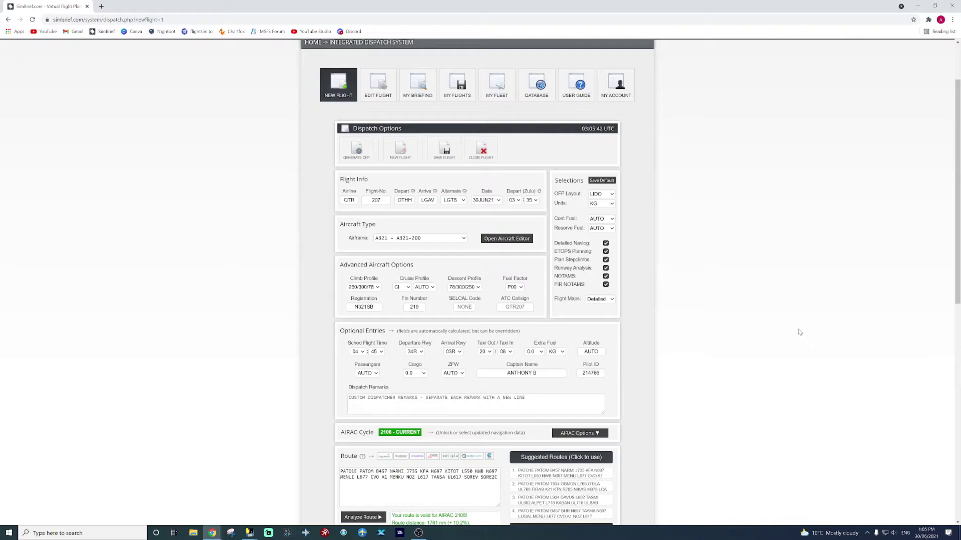
click(347, 307)
click(771, 334)
scroll(770, 334, down, 2)
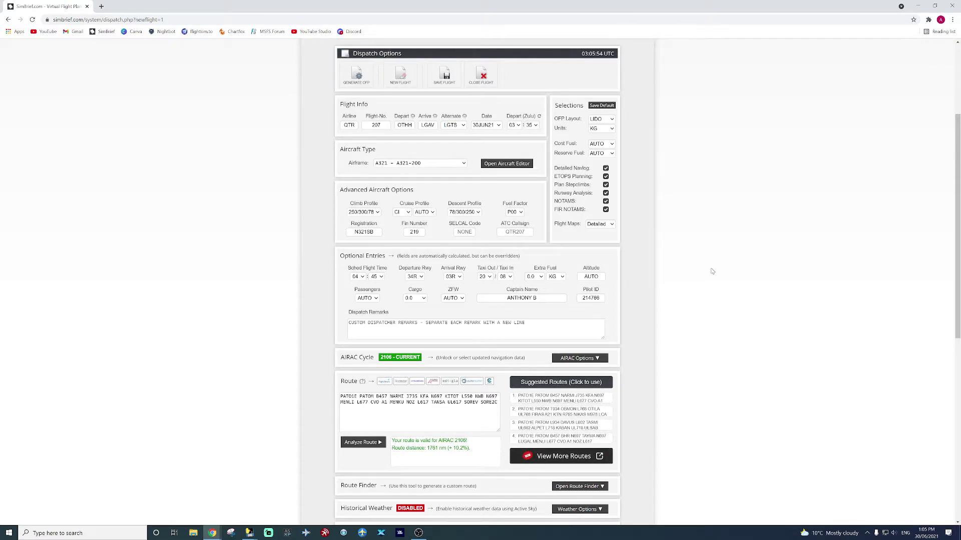
scroll(712, 271, down, 1)
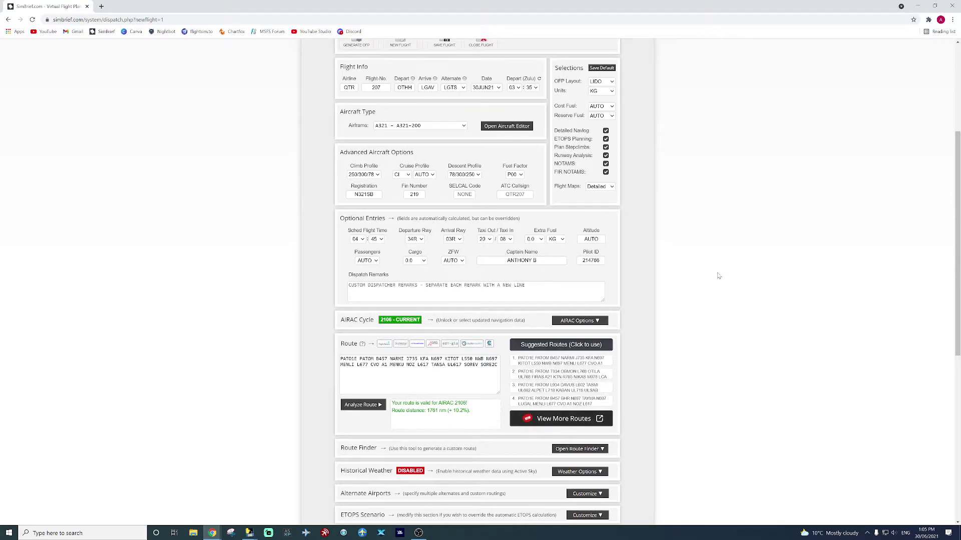
drag(349, 235, 389, 234)
click(706, 296)
click(541, 242)
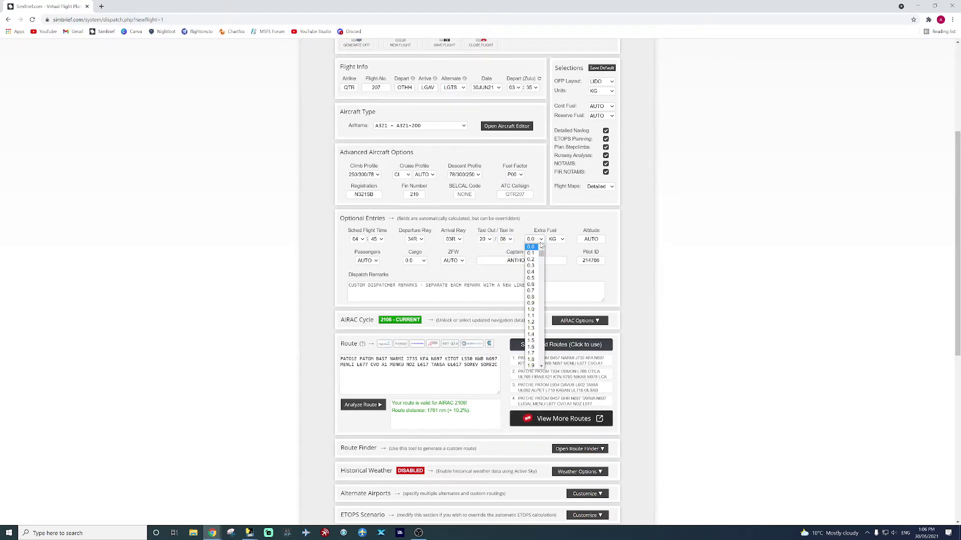
click(687, 235)
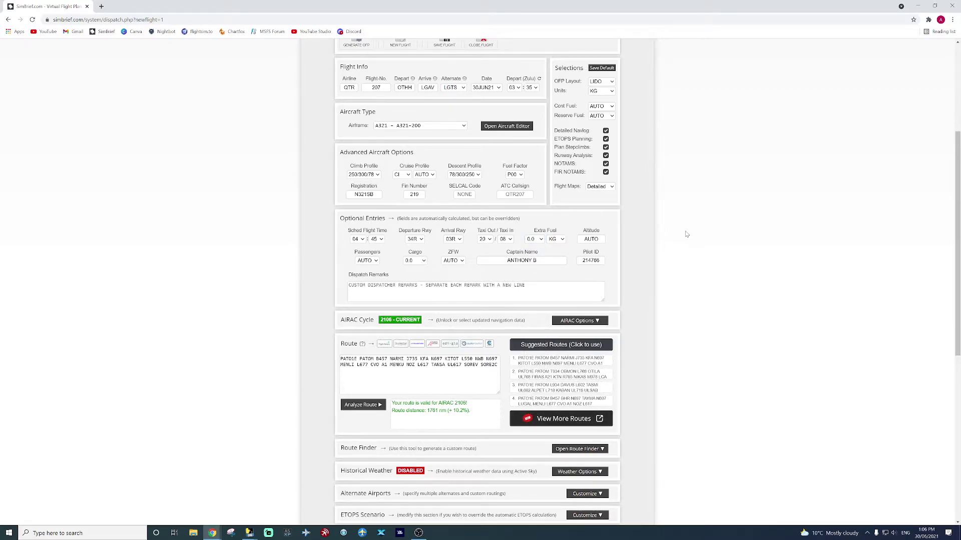
click(534, 239)
click(712, 256)
scroll(709, 261, down, 3)
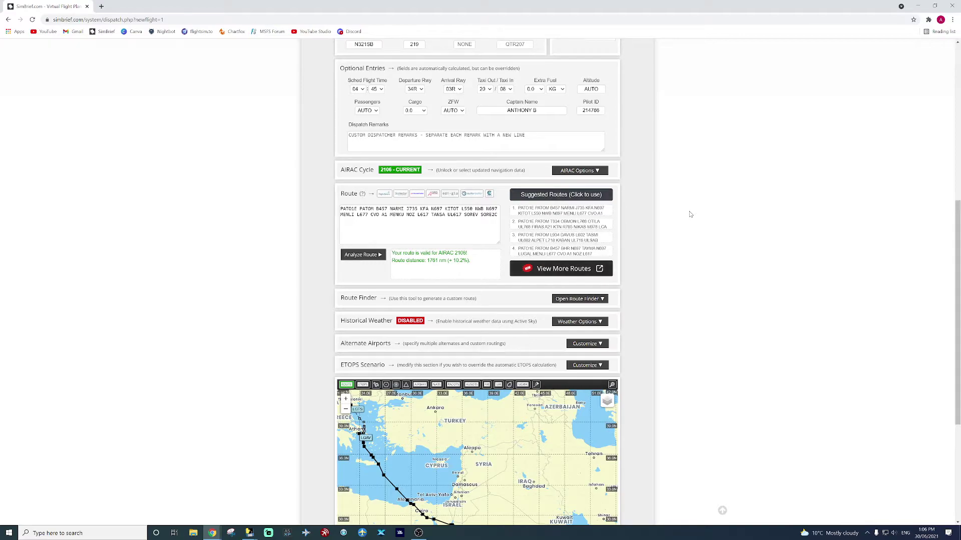
- Keep AIRAC cycle 2106 in the AIRAC options
click(594, 171)
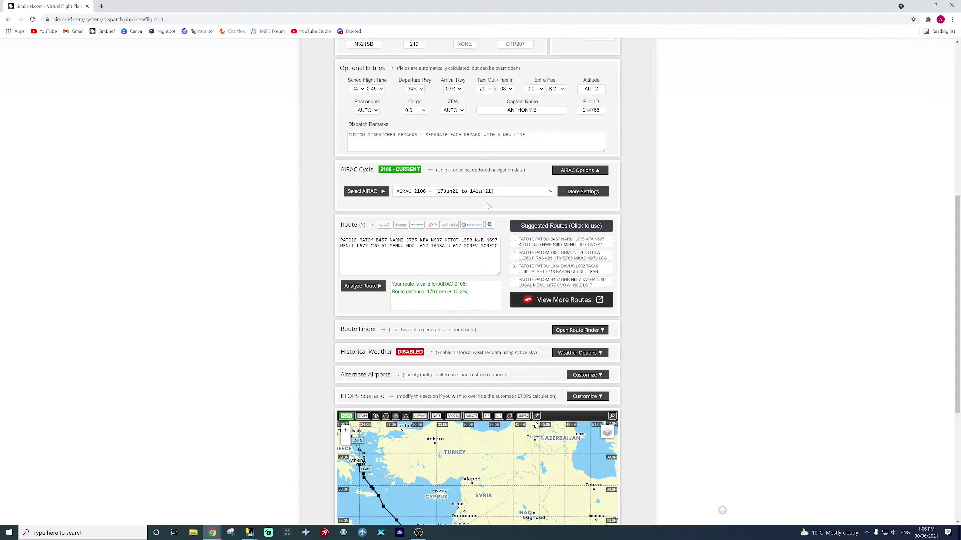
click(457, 192)
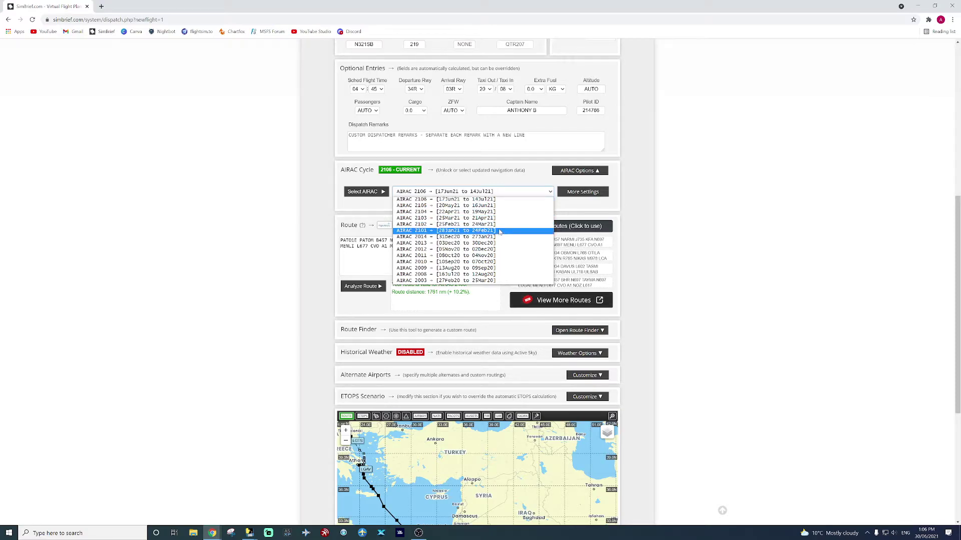
click(746, 231)
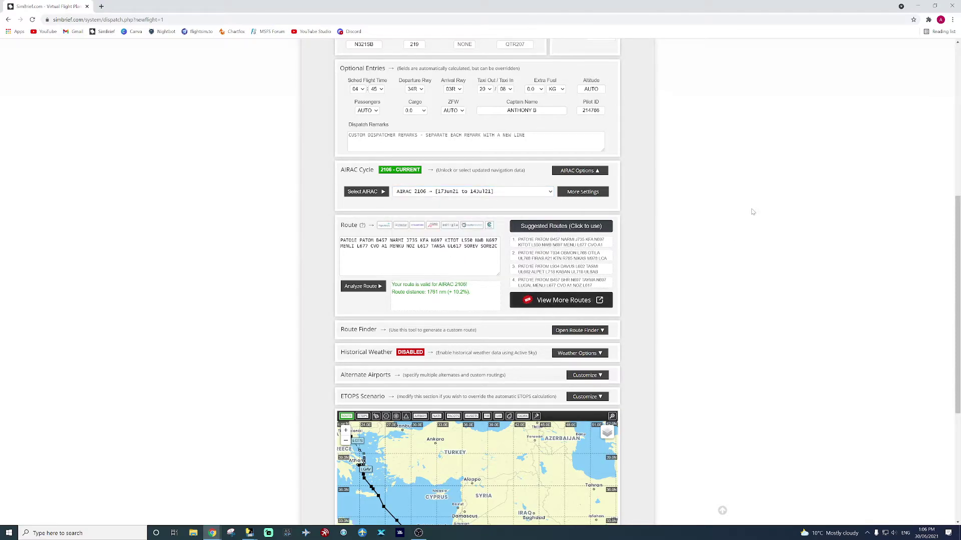
scroll(736, 213, down, 1)
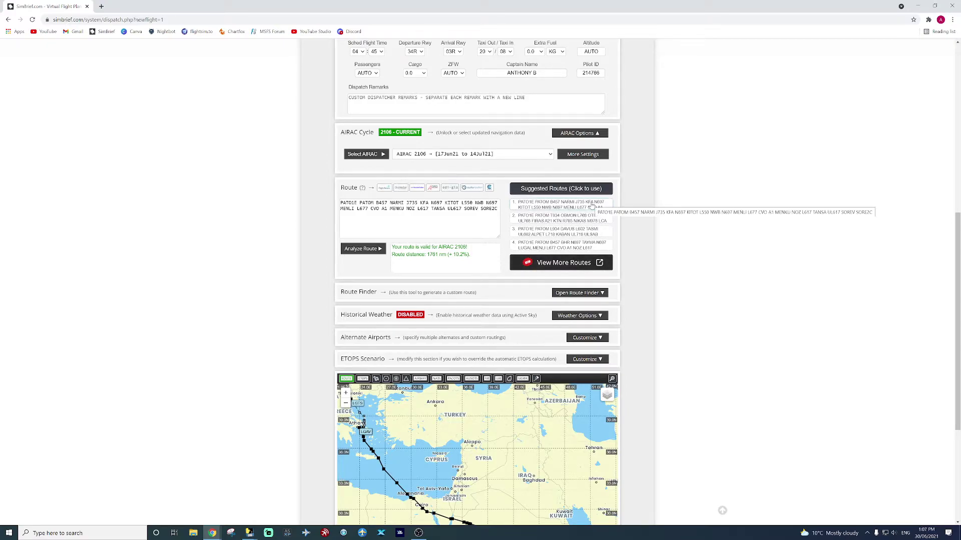
- Try suggested route 3, load route 4 via TAYMA and LUGAL, and validate it
click(598, 231)
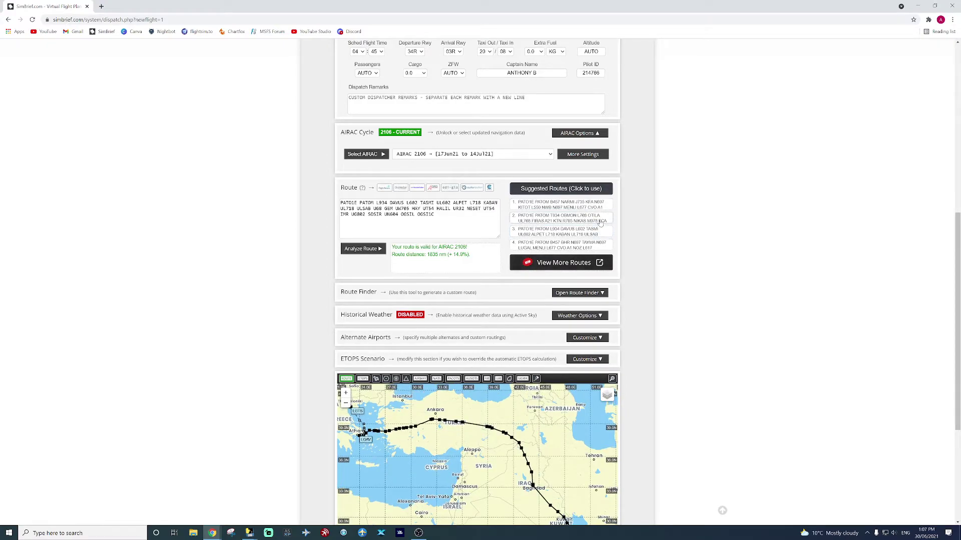
scroll(731, 272, down, 3)
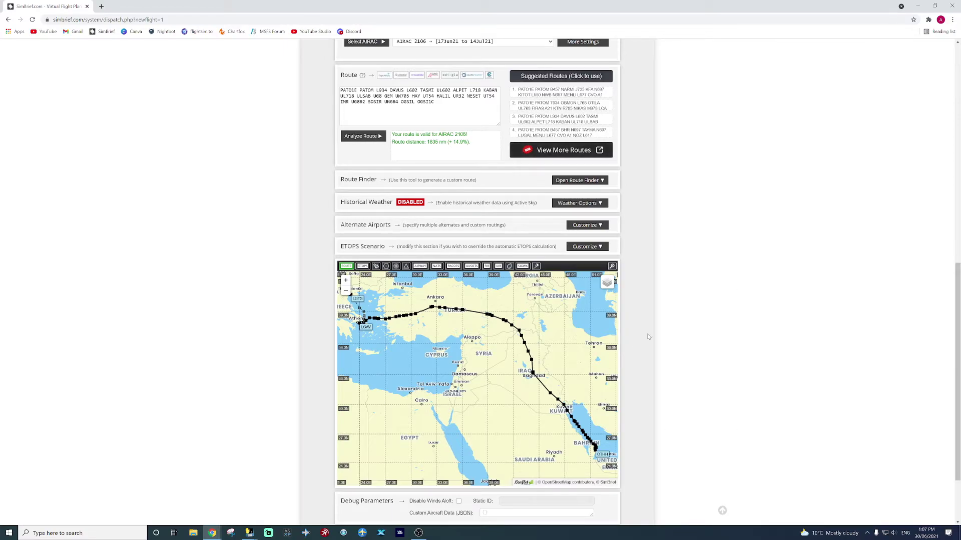
scroll(734, 322, up, 1)
click(549, 173)
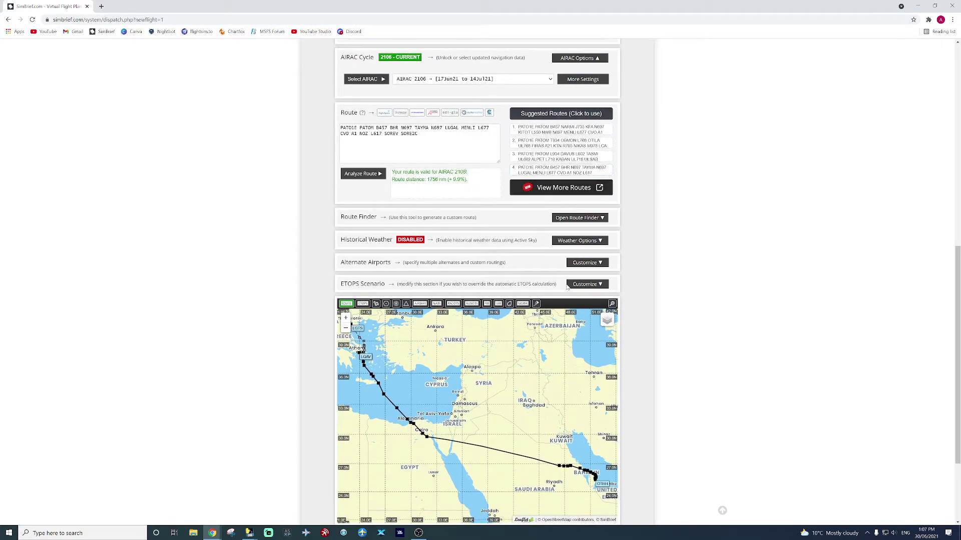
scroll(780, 218, up, 2)
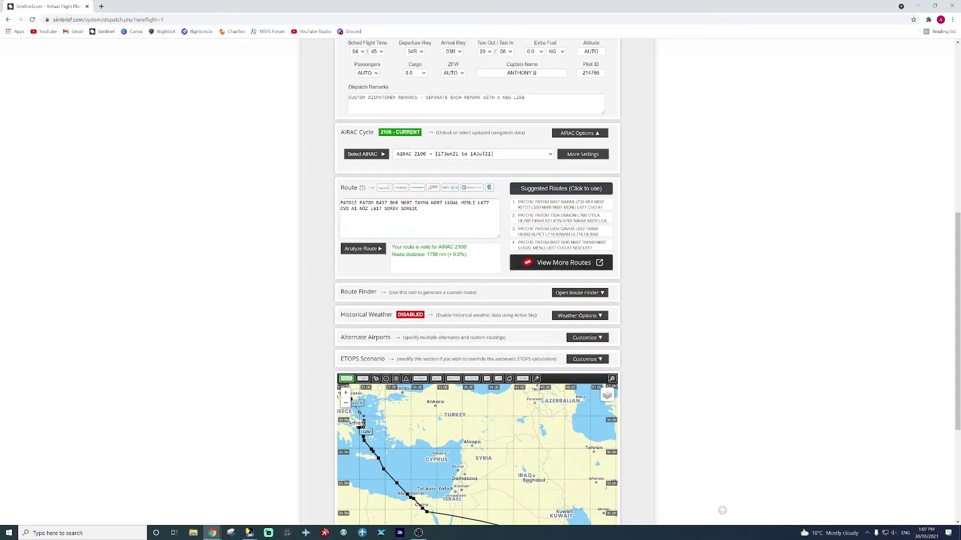
click(362, 249)
scroll(782, 222, down, 5)
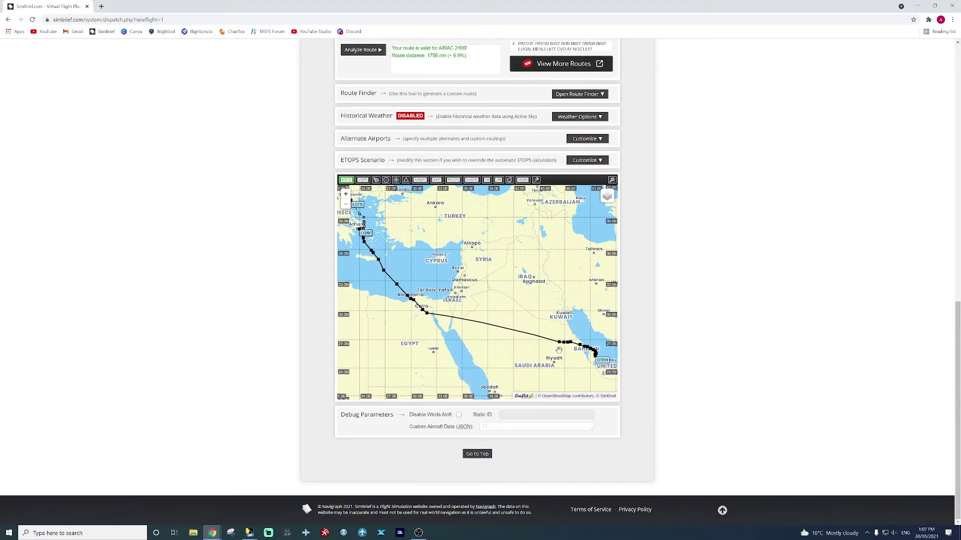
scroll(575, 348, up, 3)
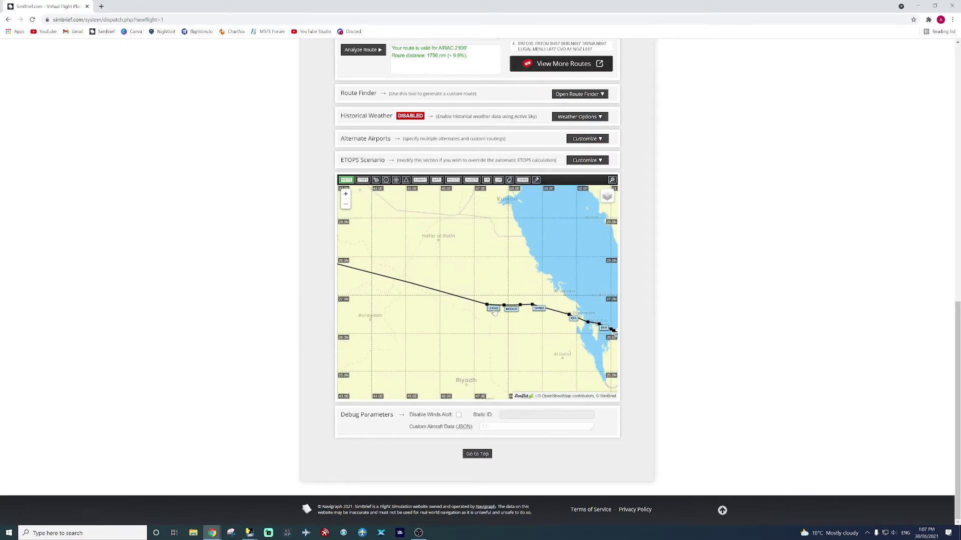
scroll(675, 302, up, 1)
scroll(675, 303, up, 10)
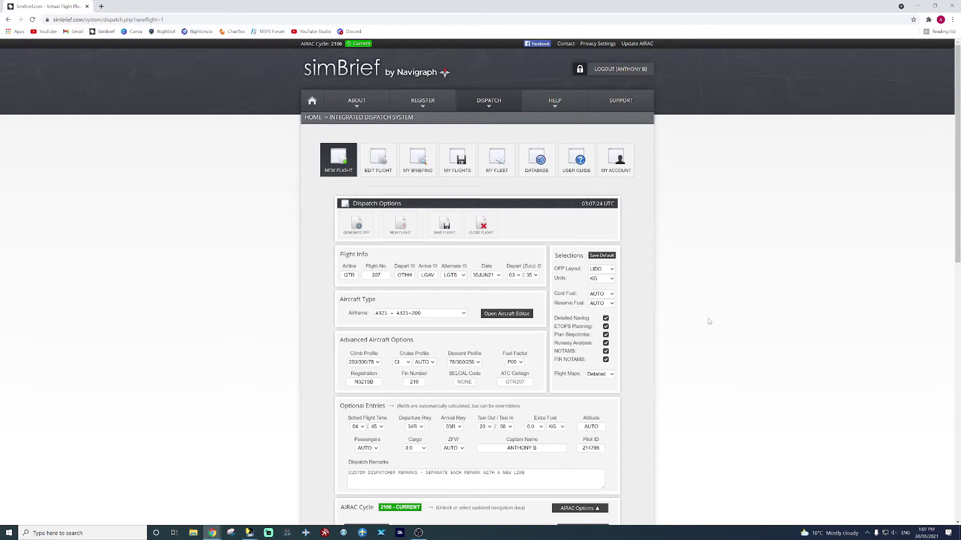
- Generate the OFP for QTR 207 OTHH–LGAV, confirming with Yes
click(364, 223)
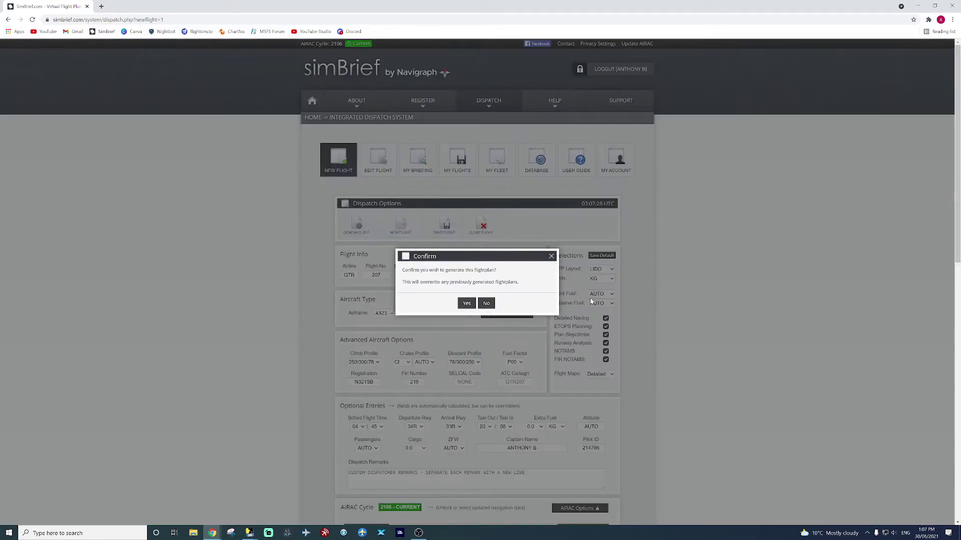
click(467, 303)
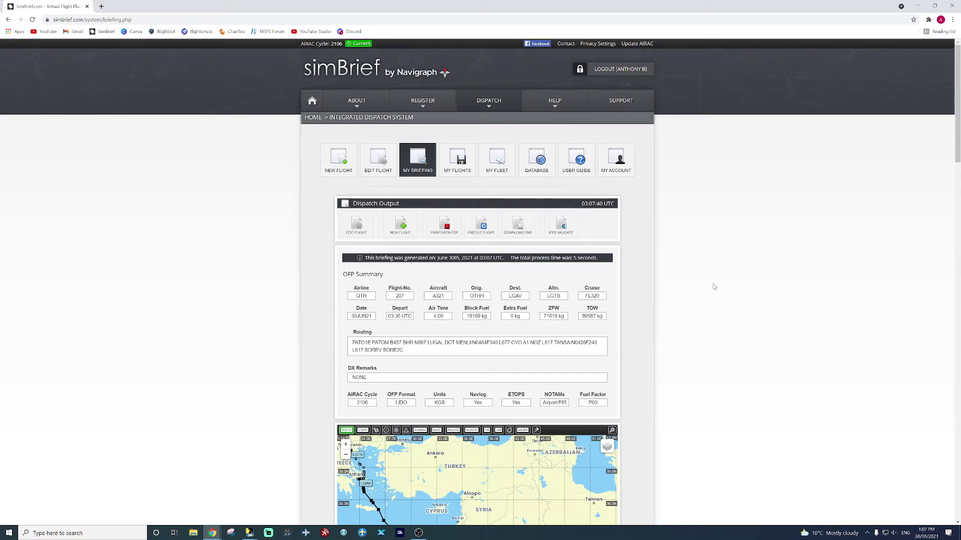
scroll(714, 287, down, 2)
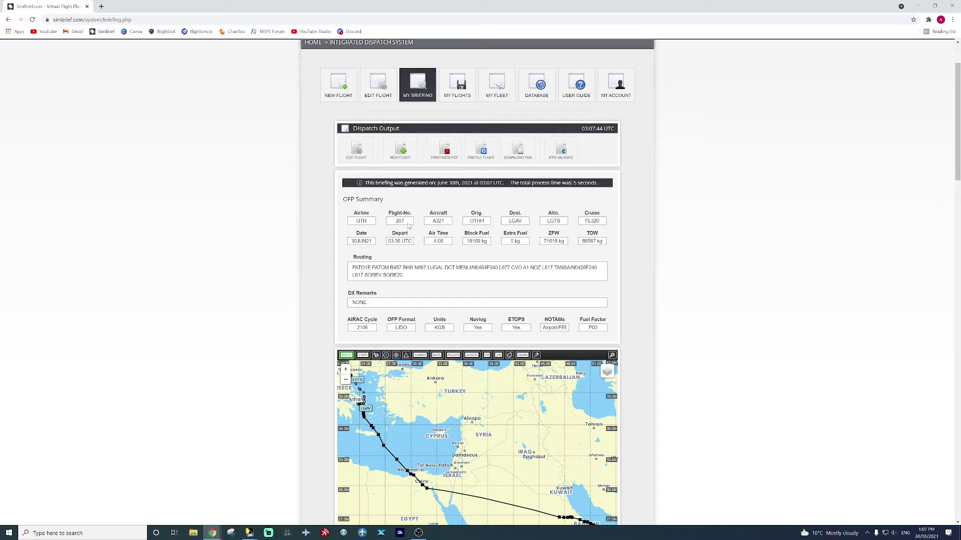
drag(431, 242, 448, 244)
click(680, 243)
scroll(734, 277, down, 3)
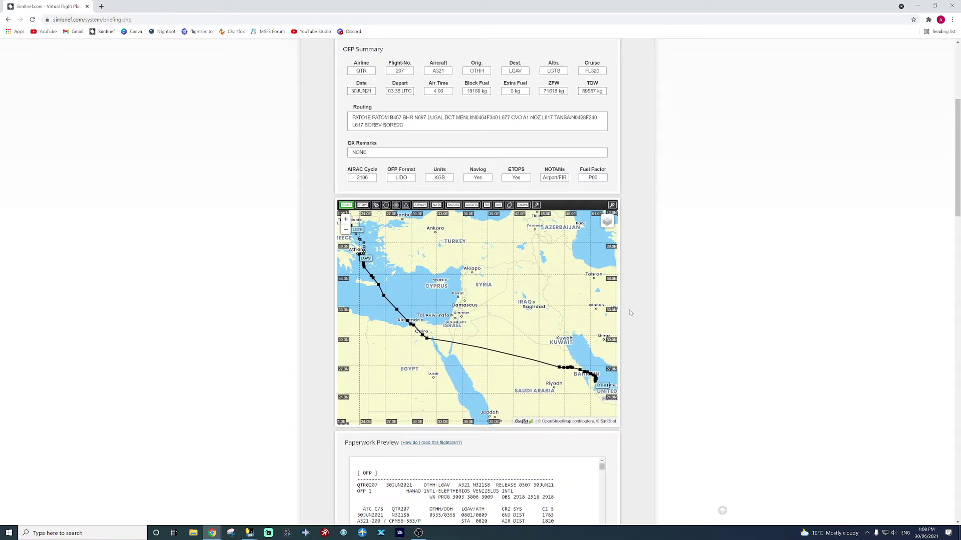
scroll(802, 269, down, 6)
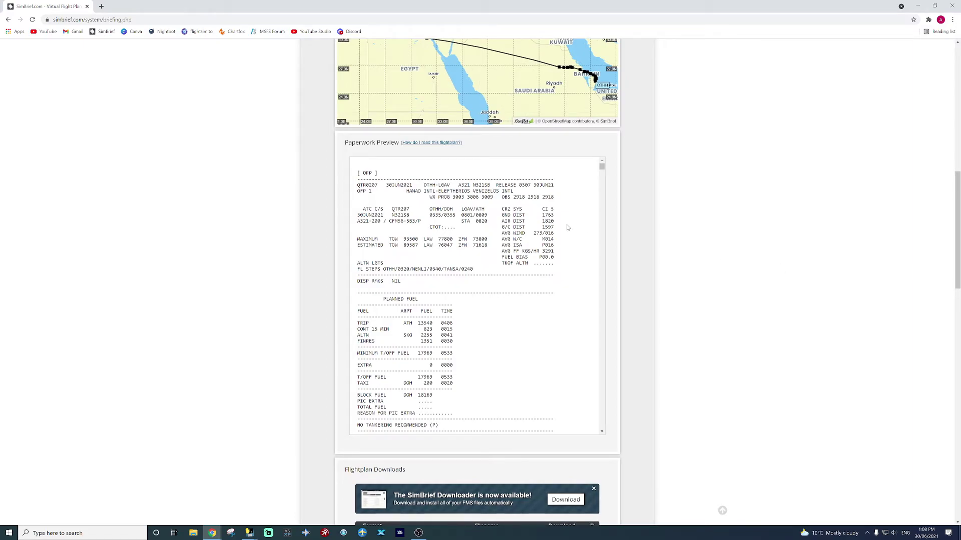
scroll(568, 228, down, 1)
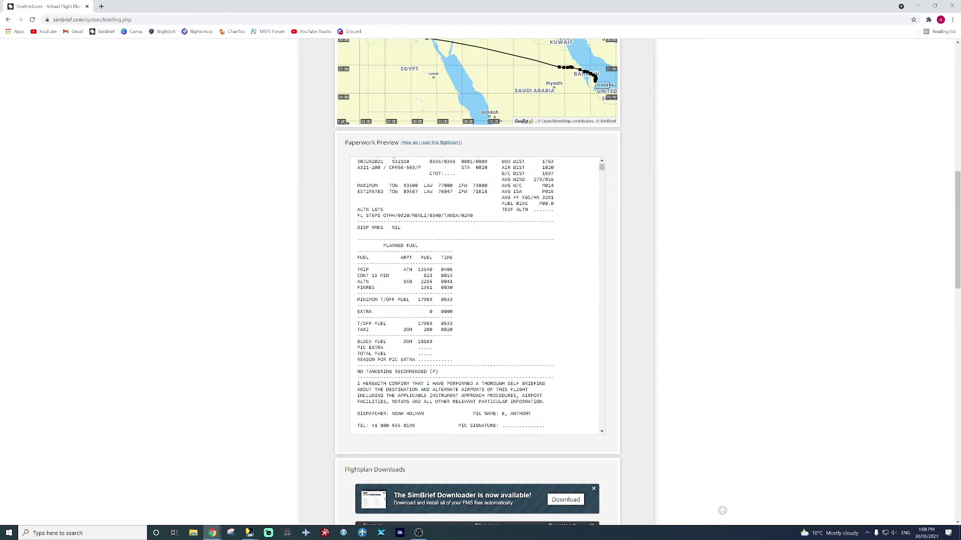
scroll(475, 295, down, 1)
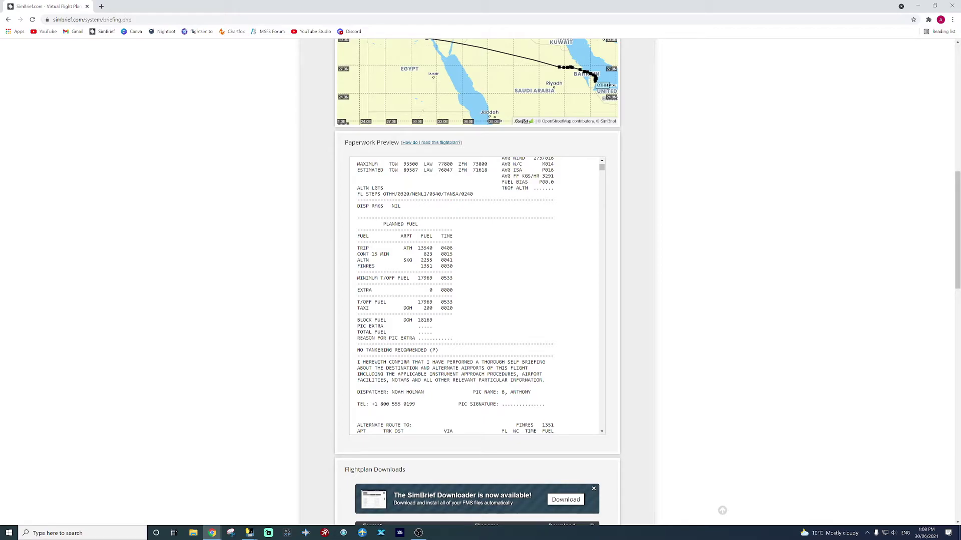
drag(357, 320, 366, 320)
click(362, 320)
drag(357, 321, 437, 324)
click(436, 324)
double_click(434, 322)
click(437, 323)
scroll(569, 271, down, 10)
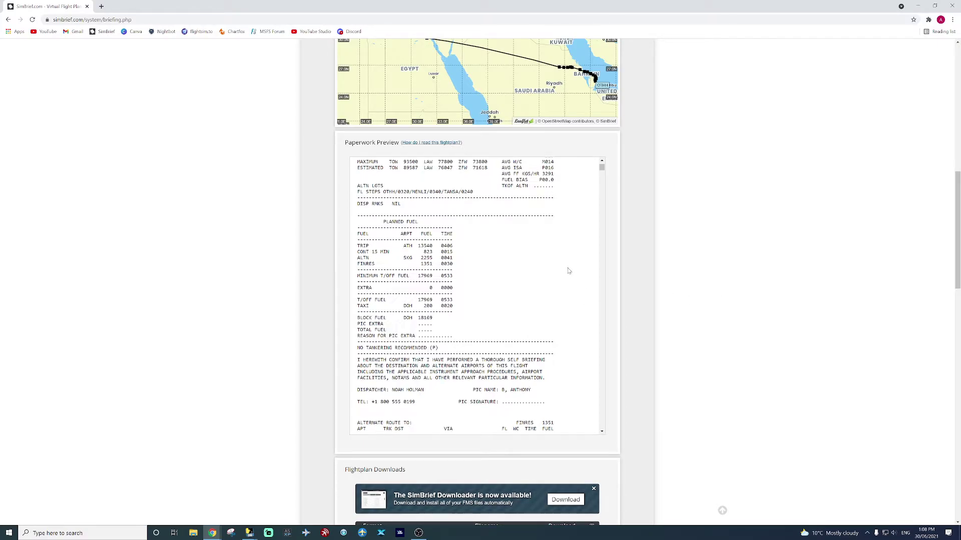
scroll(568, 271, down, 2)
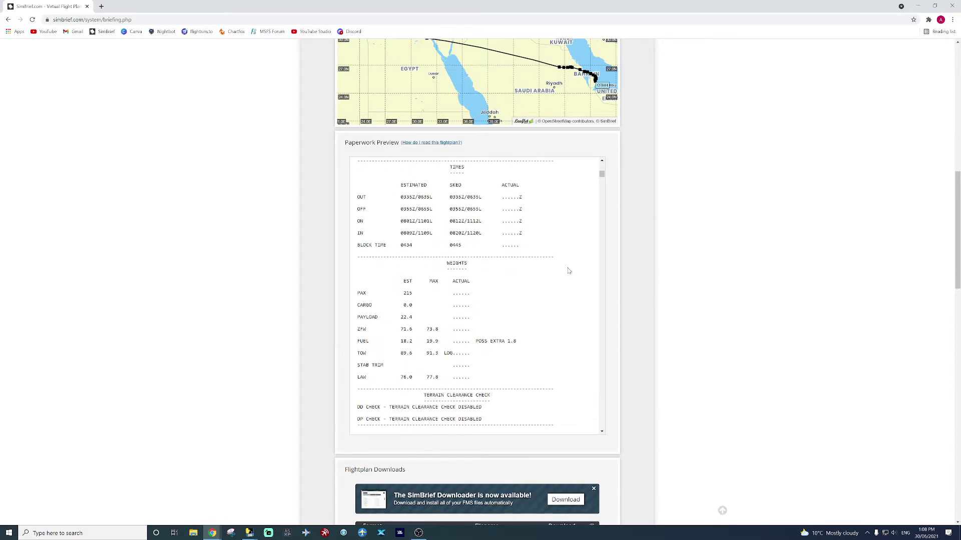
scroll(568, 271, down, 1)
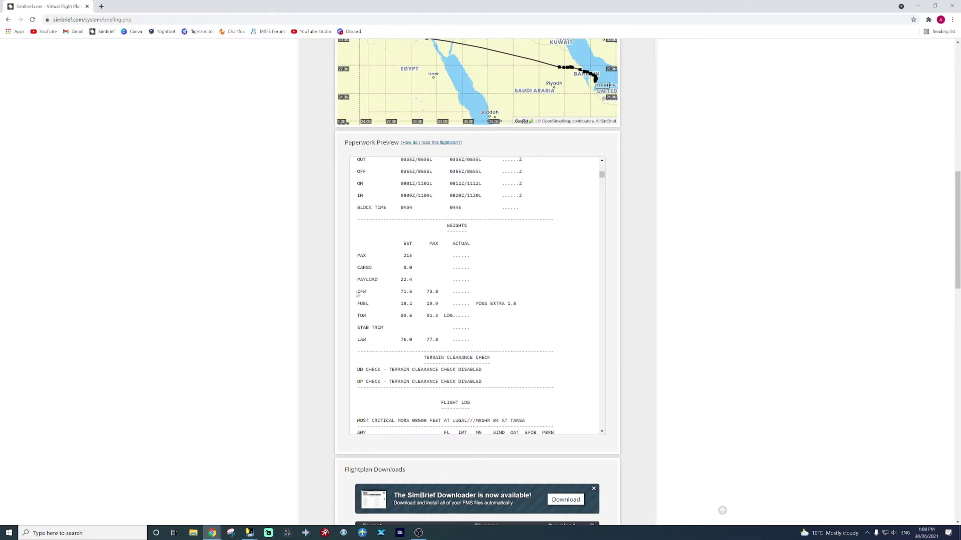
drag(357, 292, 410, 291)
click(707, 270)
scroll(706, 271, up, 10)
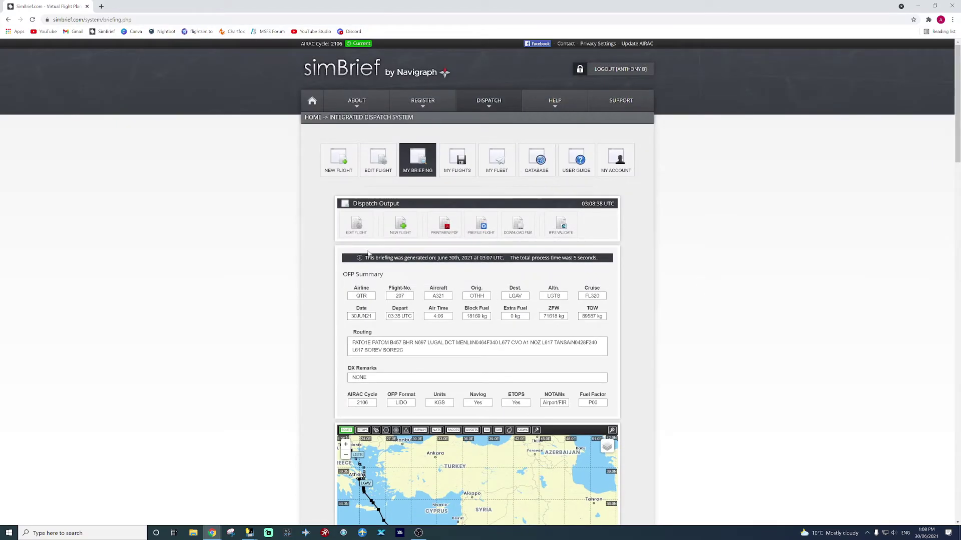
- Edit the last flight and confirm Yes to regenerate the OTHH–LGAV OFP
click(357, 225)
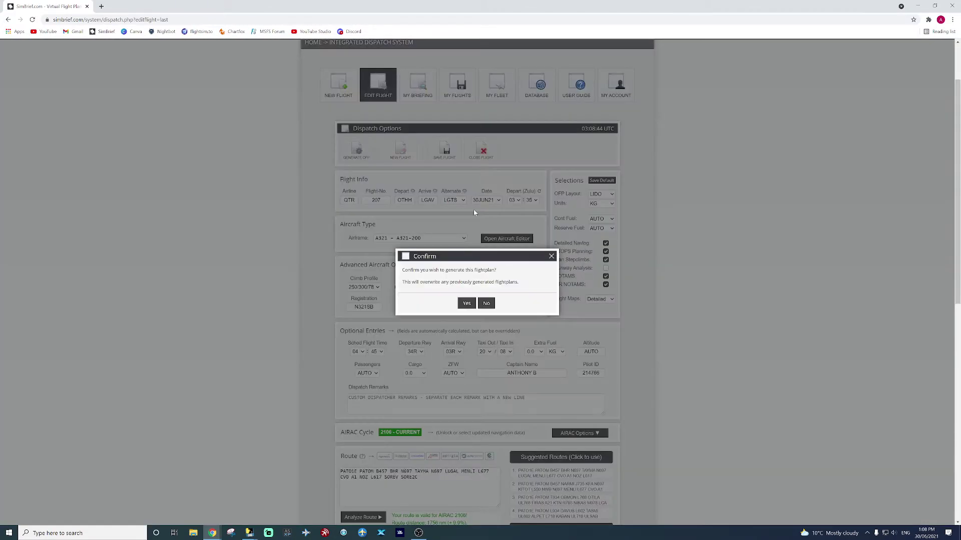
click(467, 303)
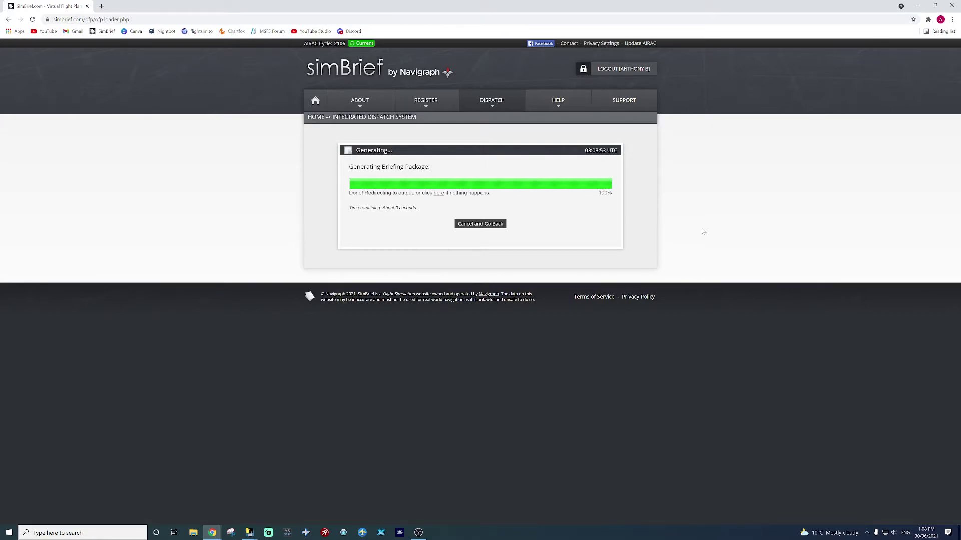
- Review the wind chart, highlighting FL320 in the TAYMA row and the T O C wind
scroll(702, 230, down, 8)
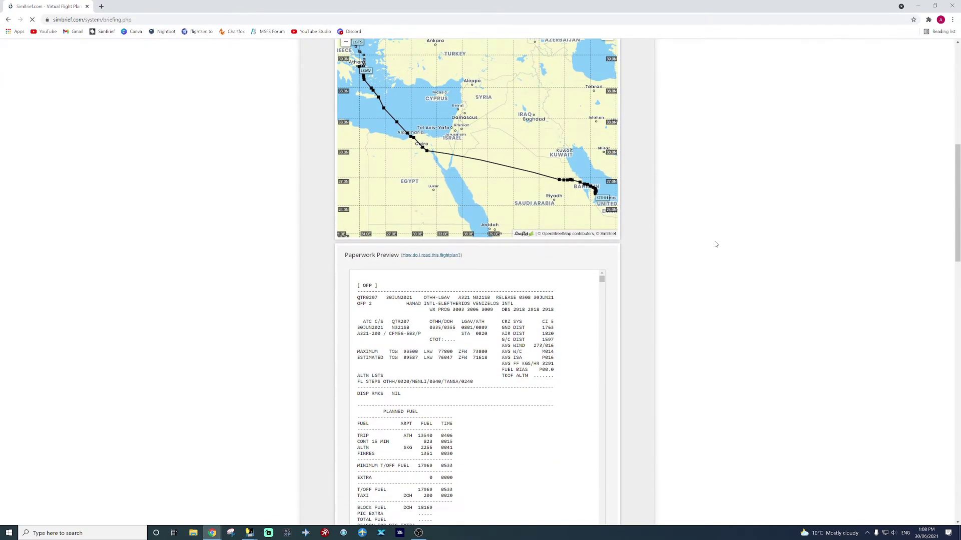
scroll(716, 244, down, 4)
scroll(525, 255, down, 12)
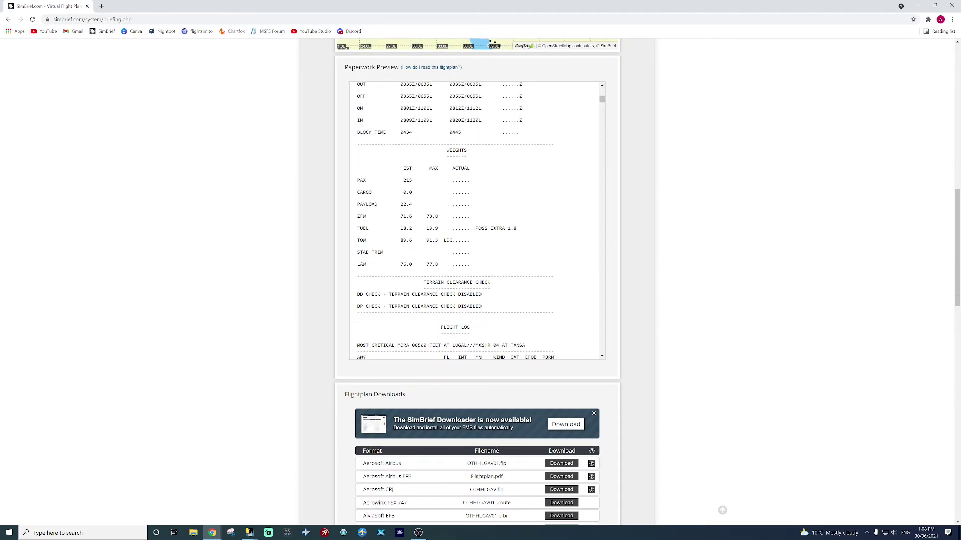
scroll(495, 212, down, 5)
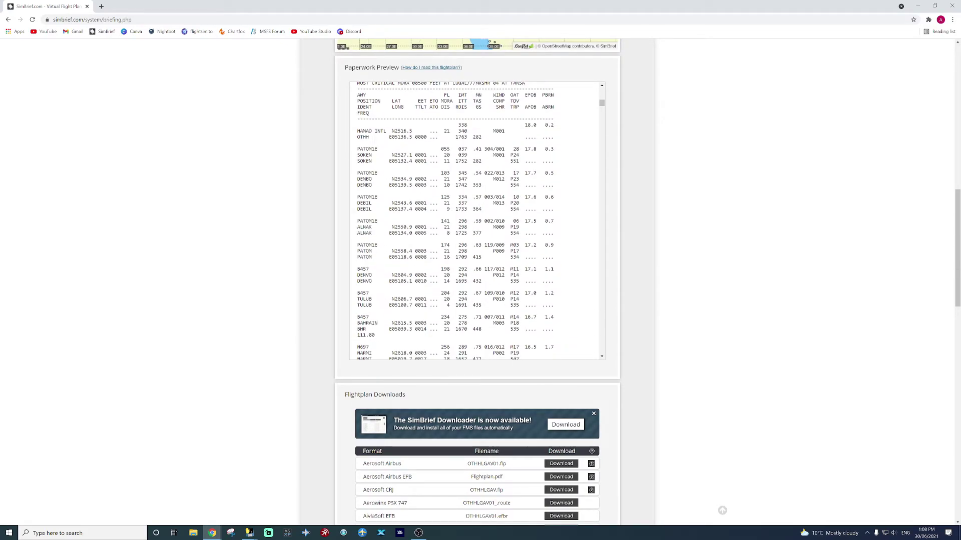
scroll(740, 203, up, 1)
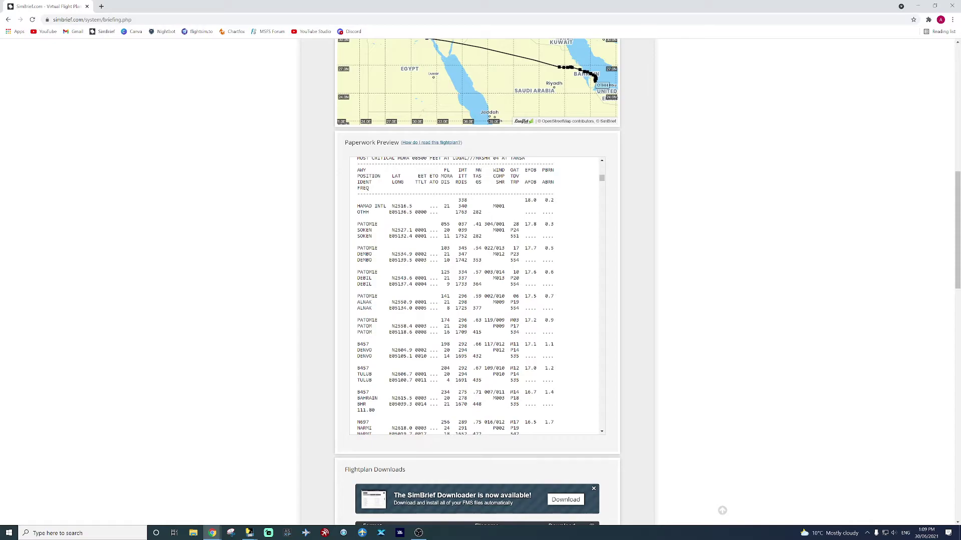
scroll(477, 295, down, 5)
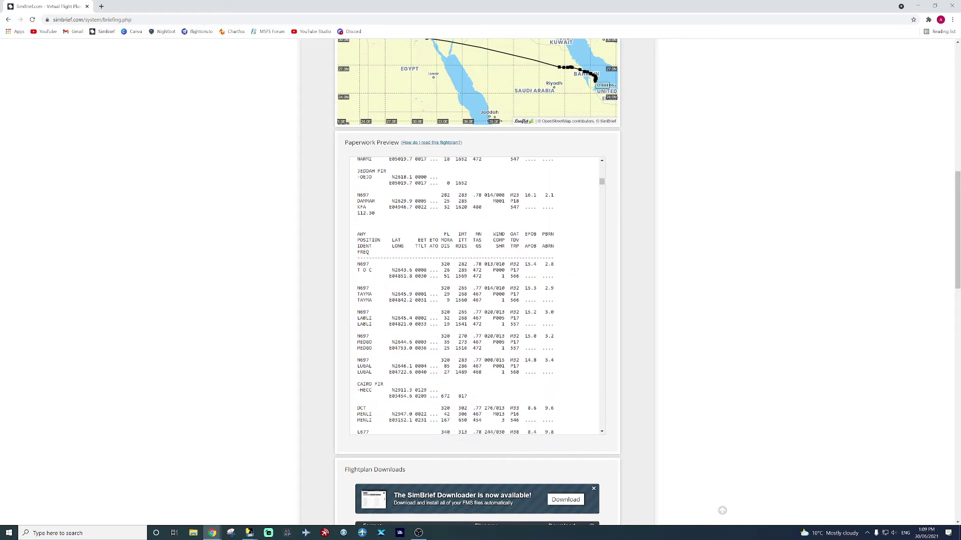
scroll(484, 284, down, 1)
drag(472, 263, 479, 264)
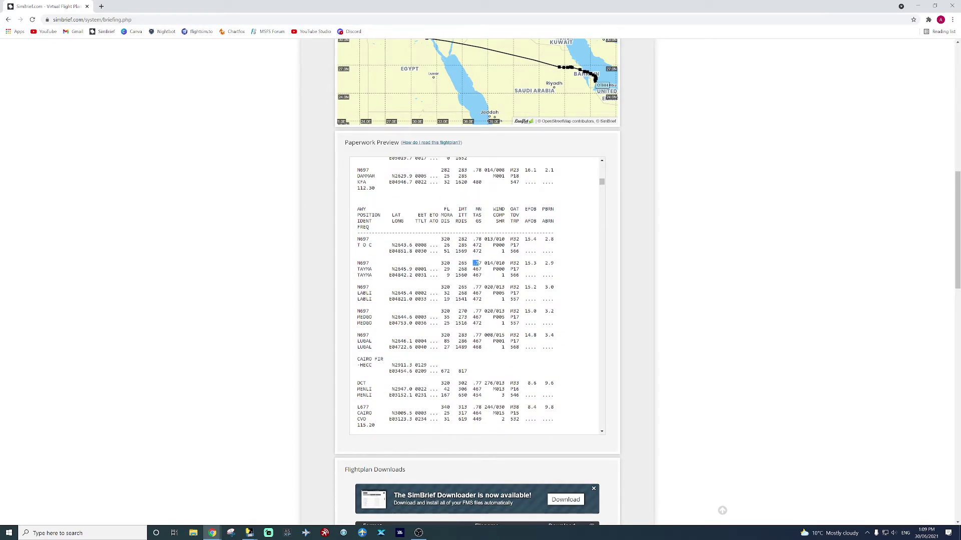
click(479, 264)
drag(440, 263, 452, 263)
drag(480, 239, 509, 239)
click(509, 239)
- Scroll on through the remaining wind charts to the vertical profile chart
scroll(478, 295, down, 4)
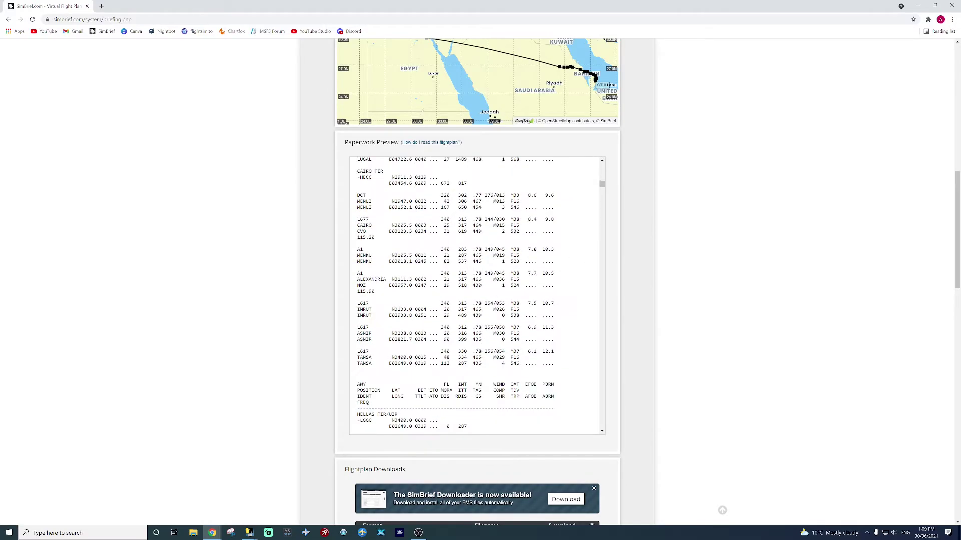
scroll(477, 295, down, 5)
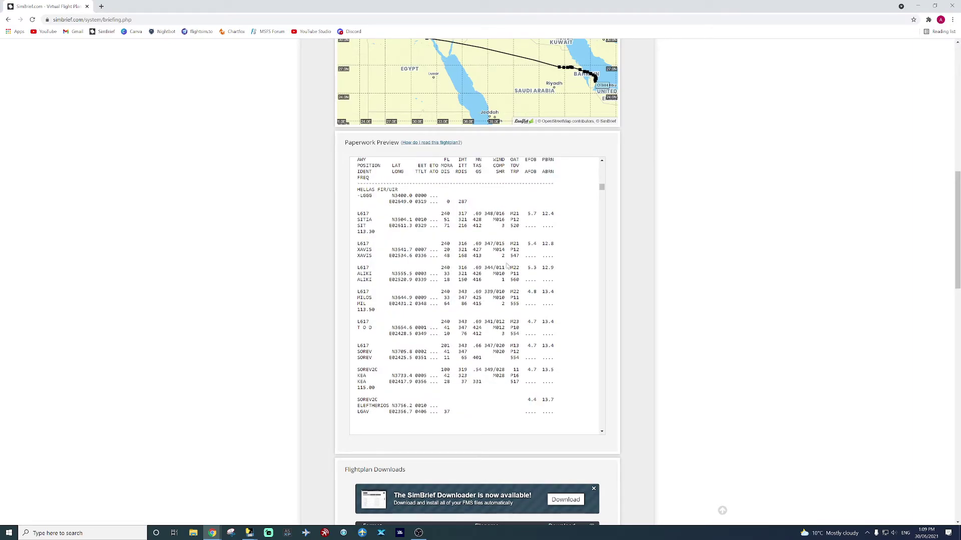
scroll(507, 266, down, 3)
scroll(477, 295, down, 3)
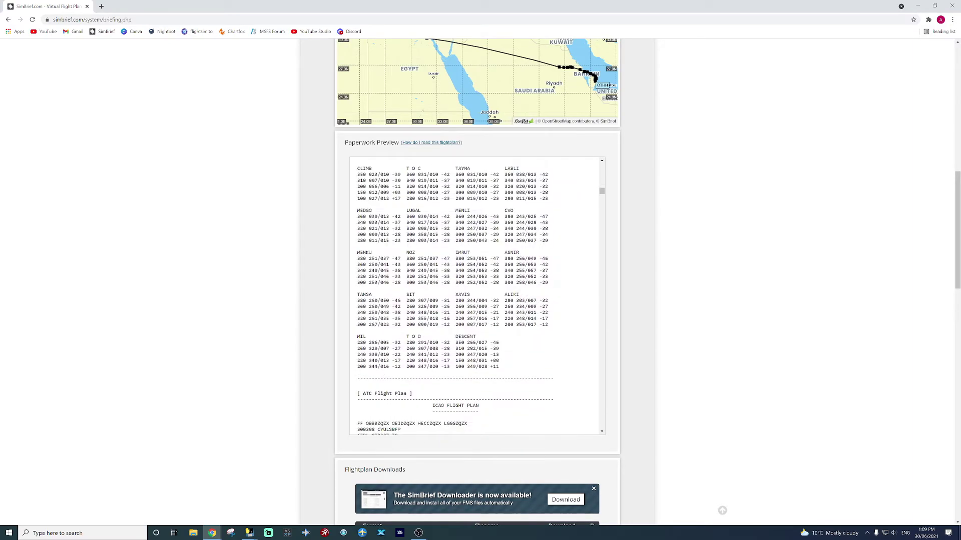
scroll(510, 248, down, 10)
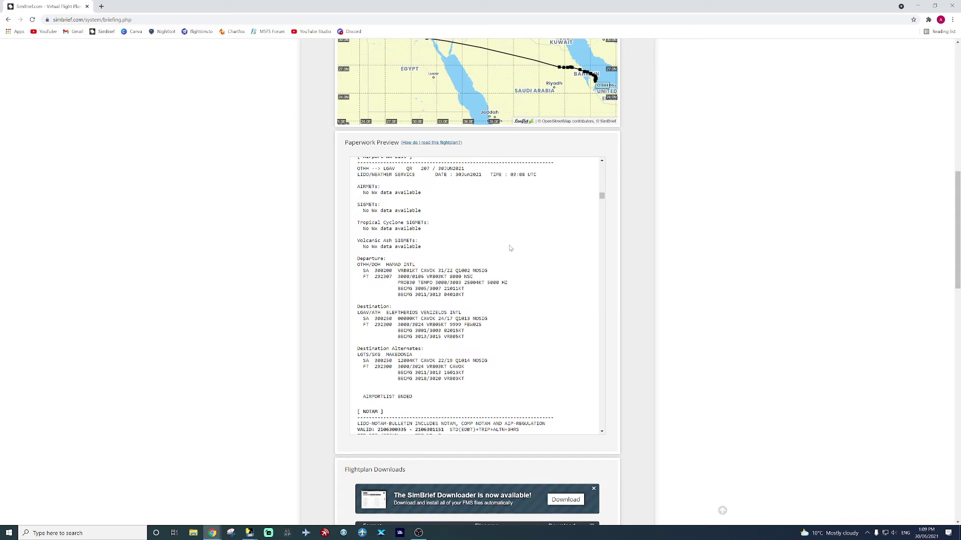
scroll(509, 248, down, 15)
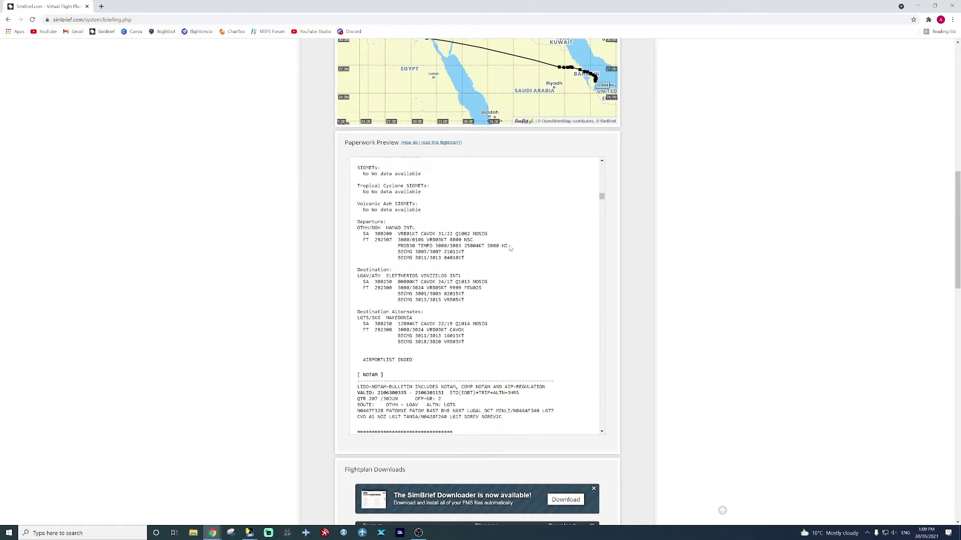
scroll(510, 248, down, 10)
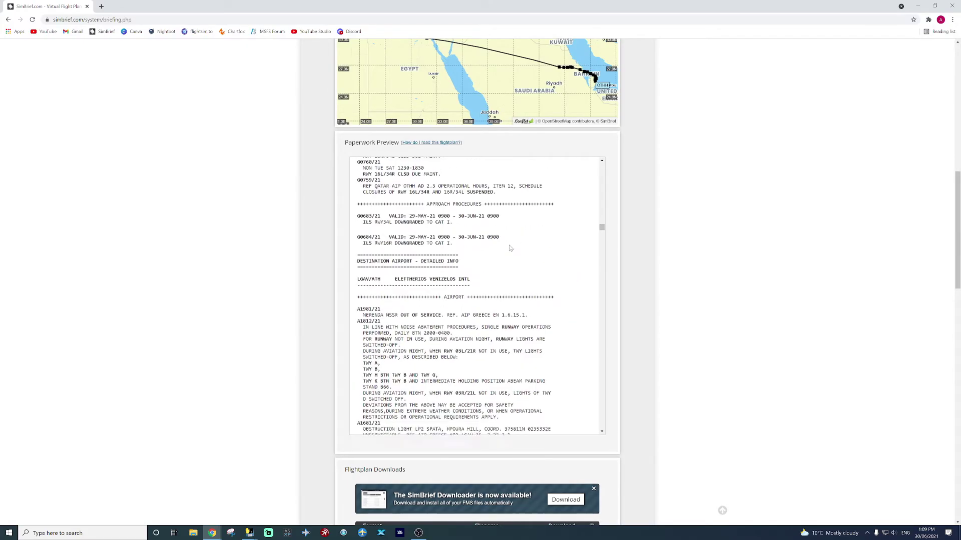
scroll(510, 248, down, 15)
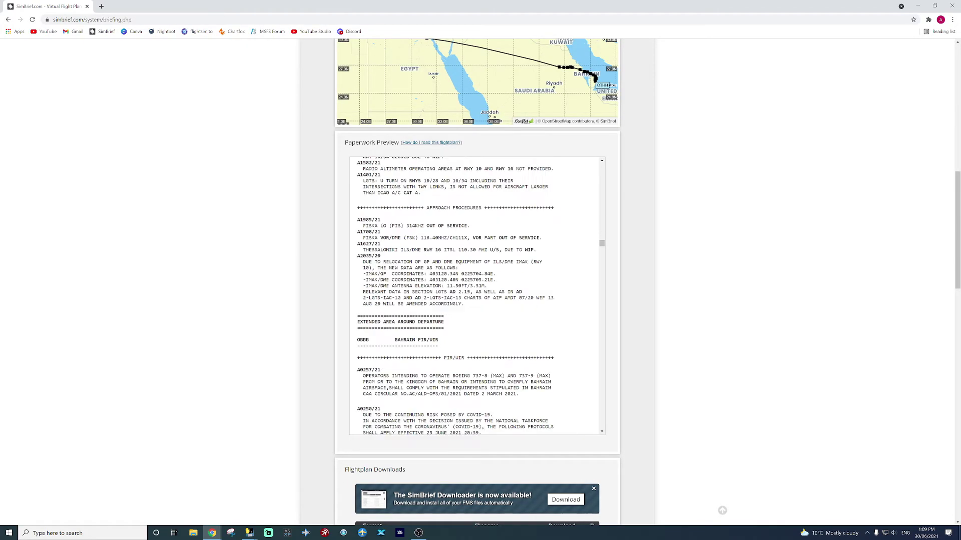
drag(604, 255, 610, 425)
scroll(552, 337, up, 5)
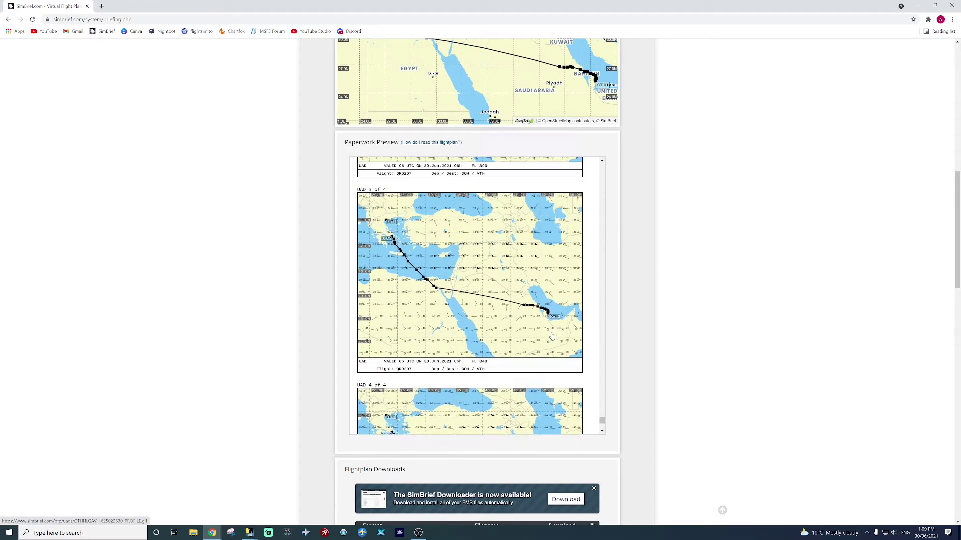
scroll(552, 336, up, 15)
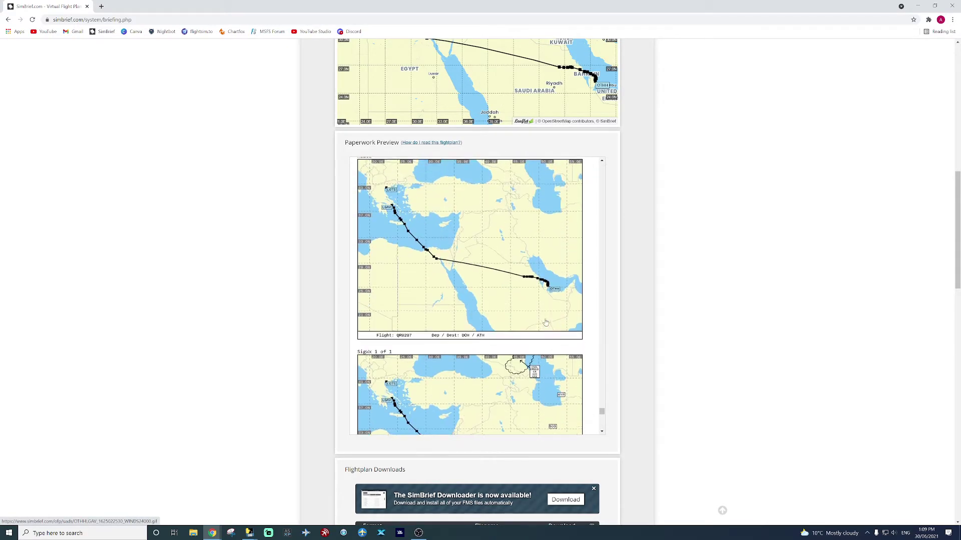
scroll(545, 323, up, 3)
scroll(540, 311, down, 15)
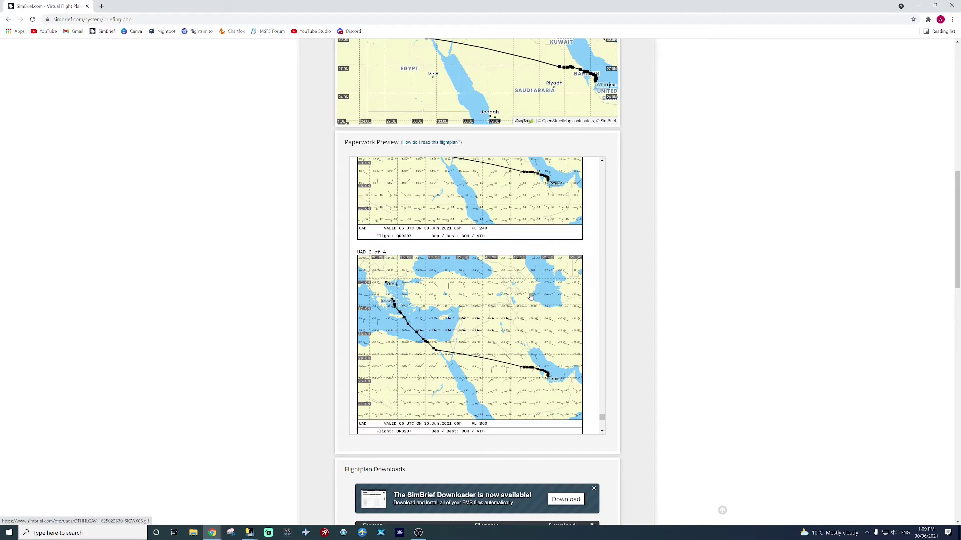
scroll(530, 297, down, 10)
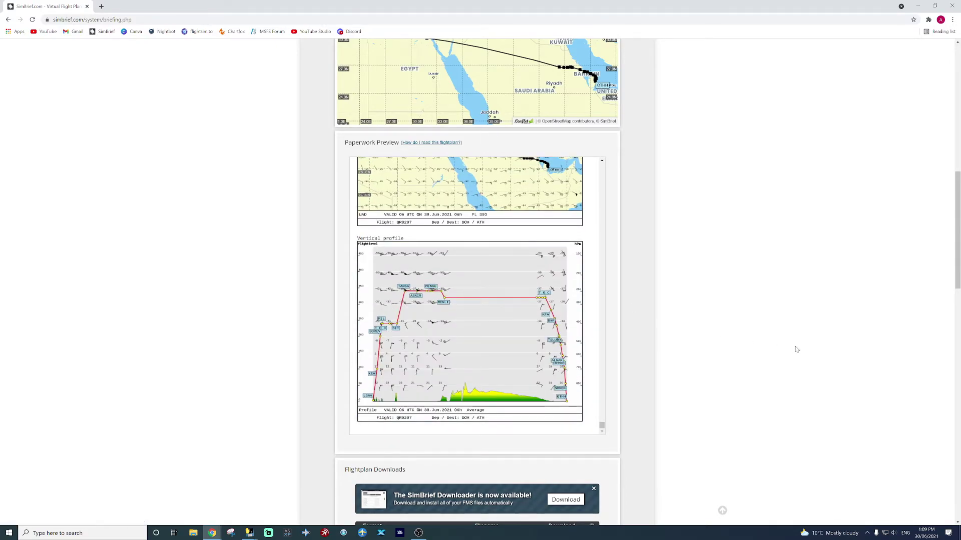
scroll(796, 349, down, 7)
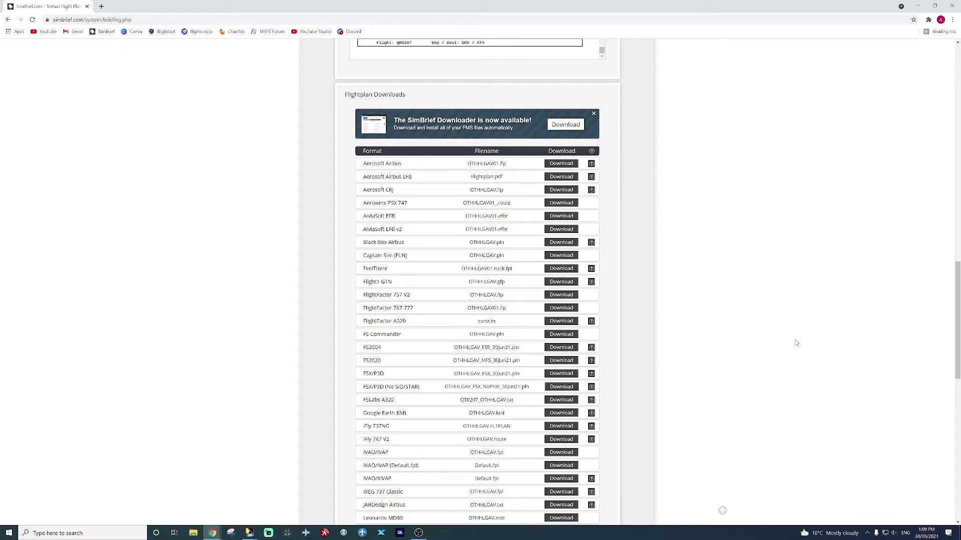
- Scroll down to the X-Plane 11 OTHHLGAV01.fms entry in Flightplan Downloads
scroll(796, 342, down, 6)
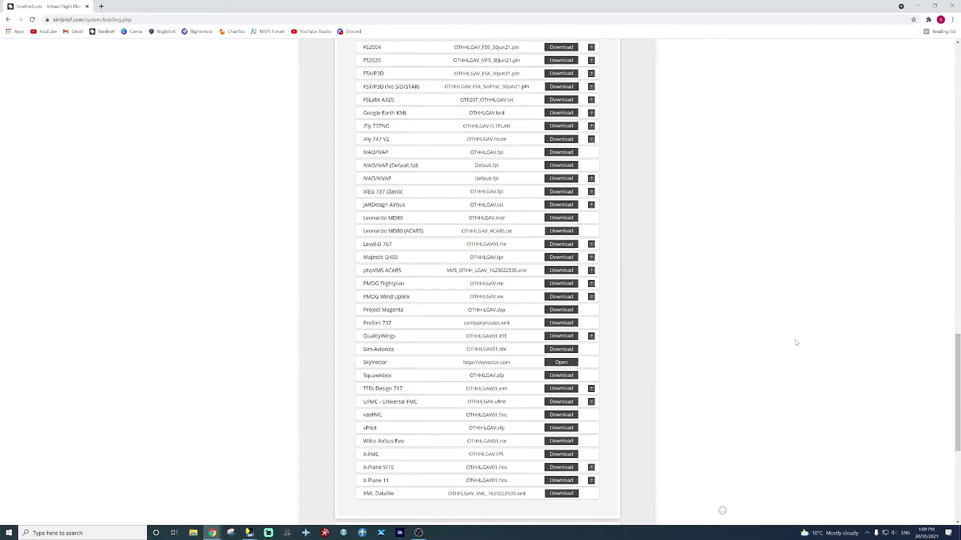
scroll(796, 343, down, 2)
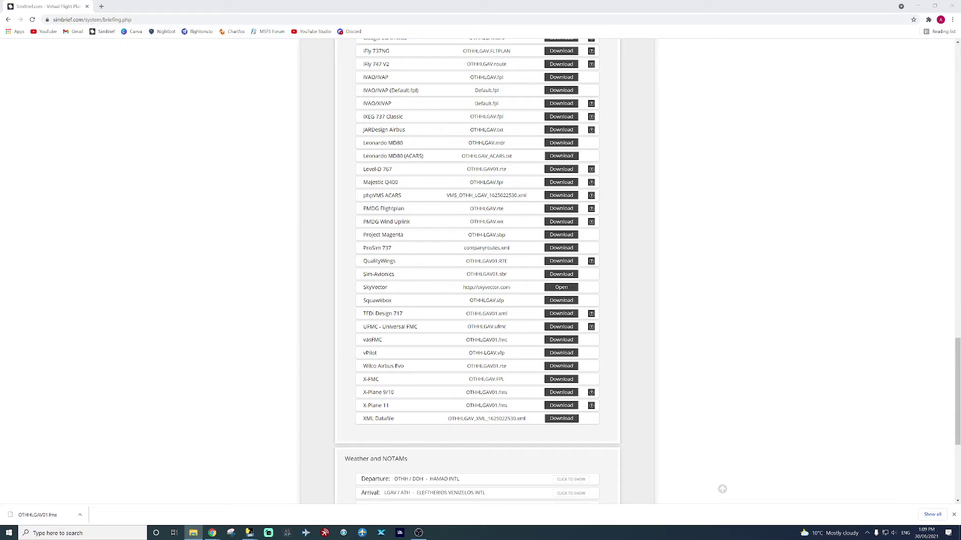
- Move OTHHLGAV01.fms into X-Plane 11's Output\FMS plans folder
key(alt+Tab)
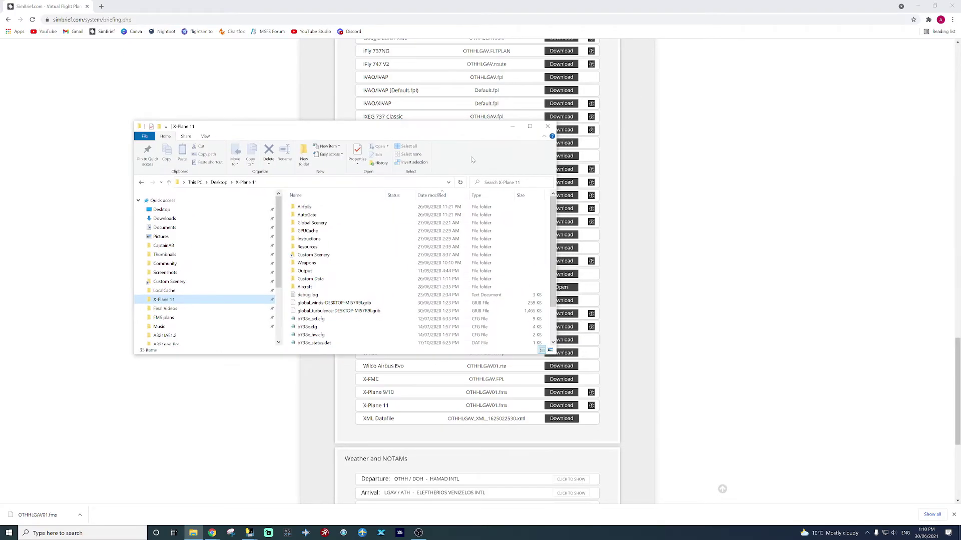
double_click(328, 272)
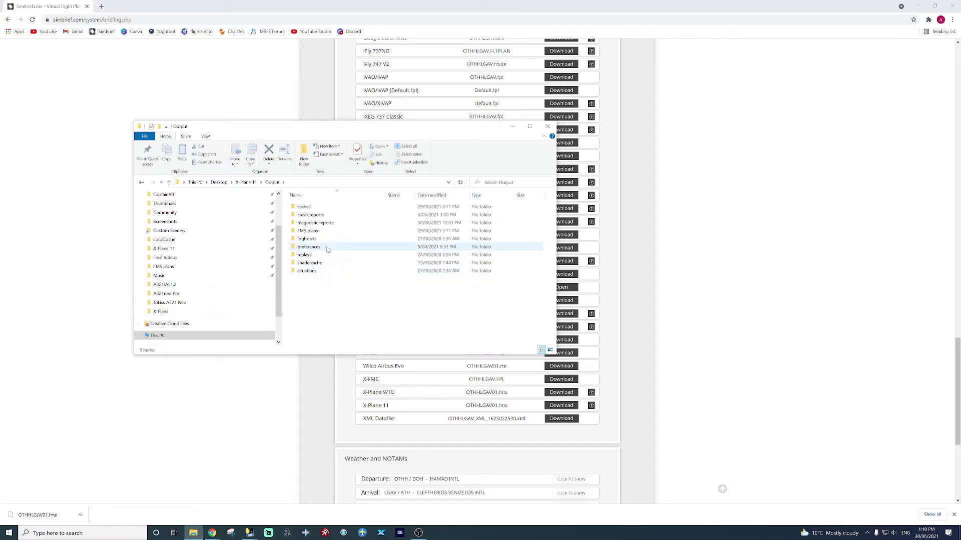
double_click(307, 231)
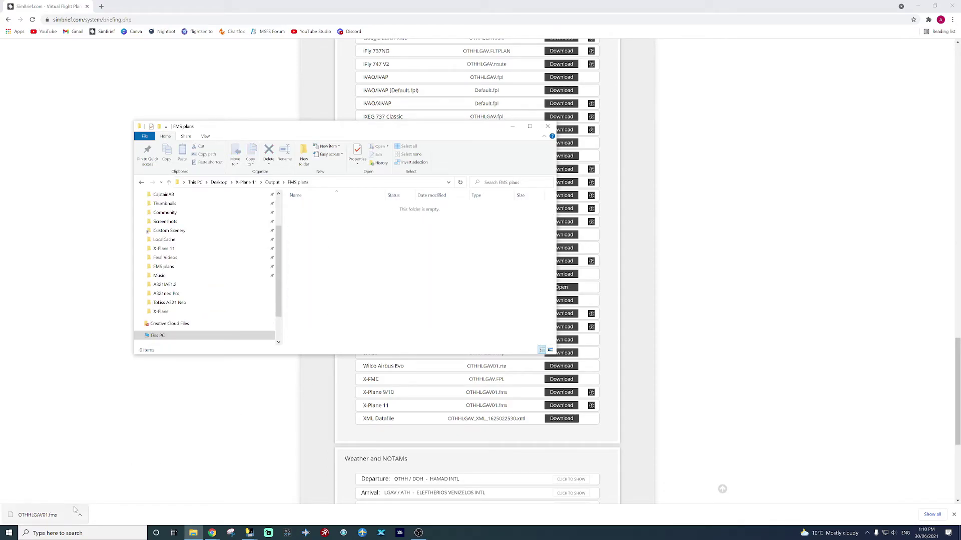
drag(74, 510, 125, 438)
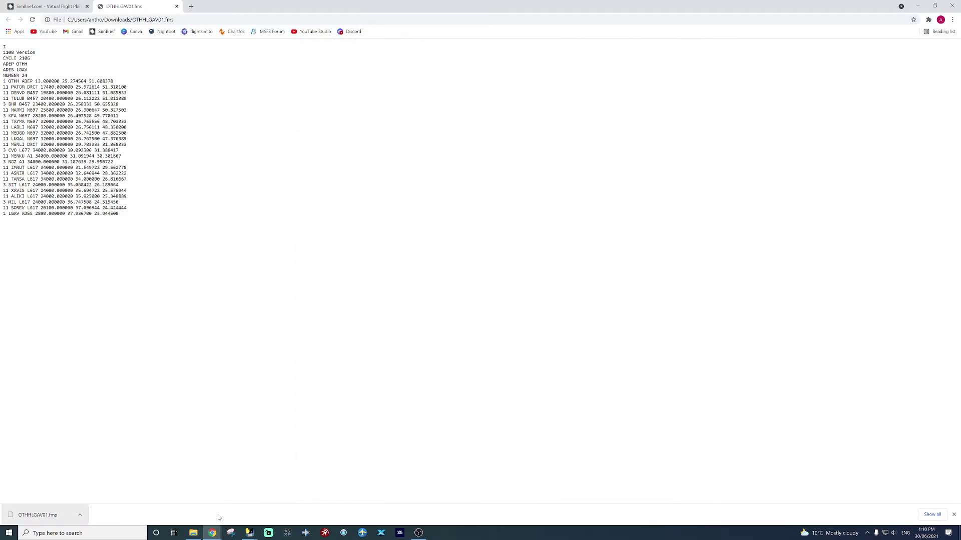
- Close the flight plan text view and the FMS plans folder window
click(176, 6)
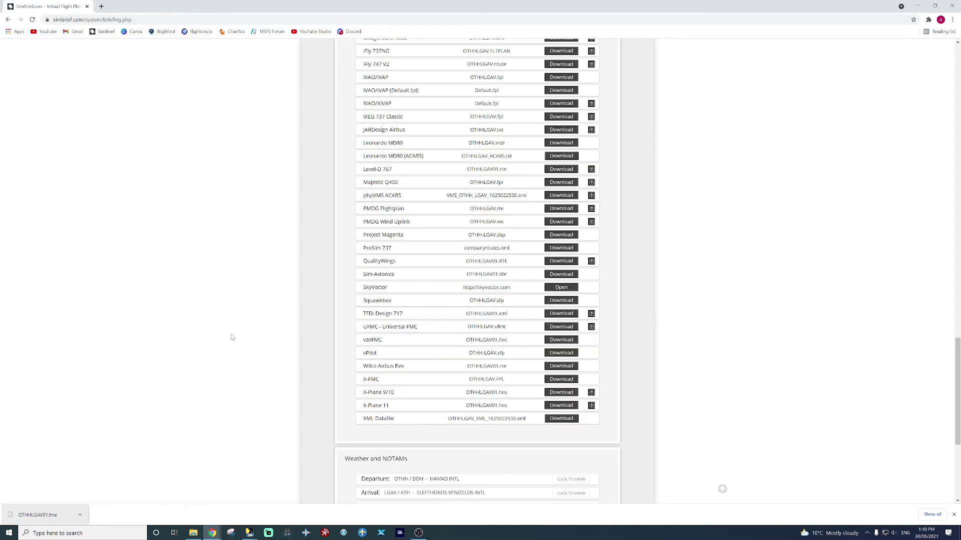
click(193, 532)
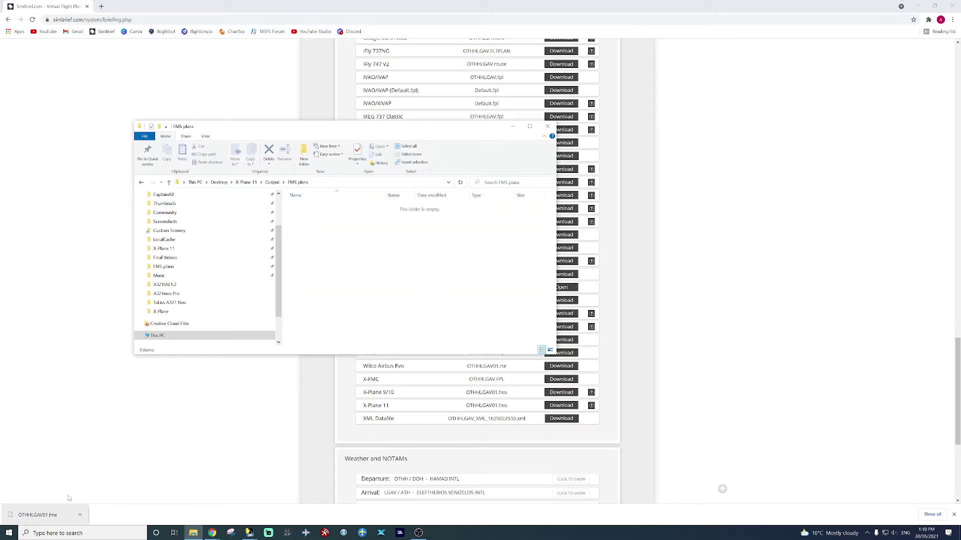
click(548, 127)
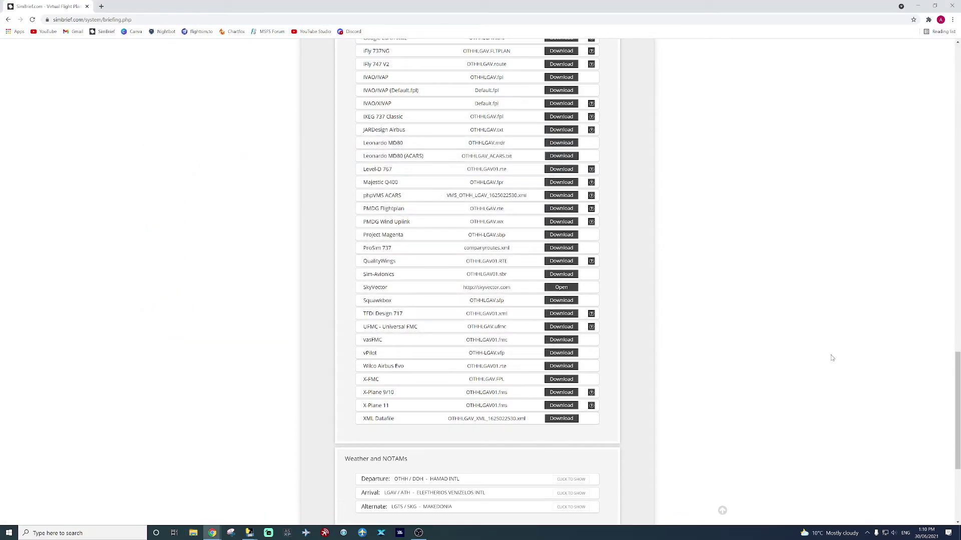
- Scroll the briefing past the downloads and weather sections to the Prefile on a Network options
scroll(831, 357, up, 2)
scroll(832, 357, down, 2)
scroll(832, 358, up, 6)
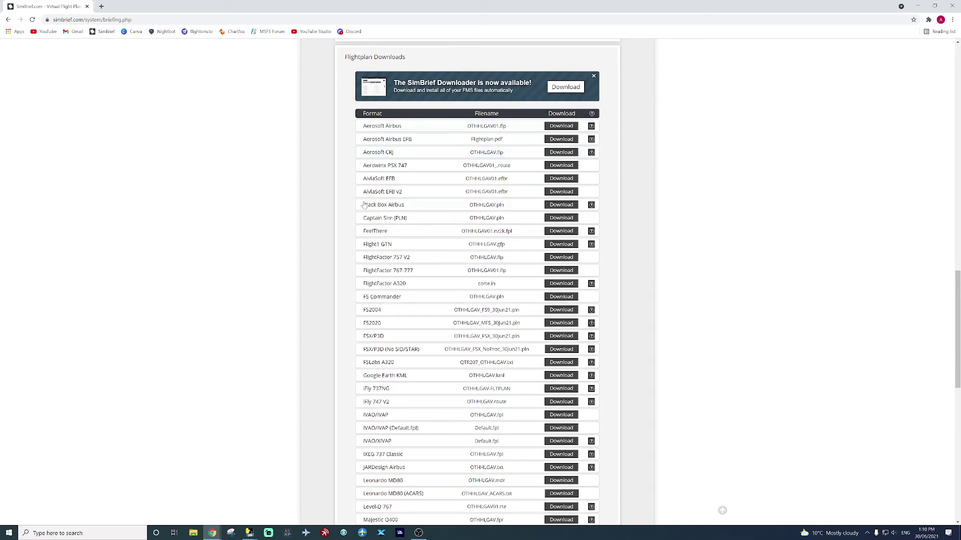
scroll(799, 248, down, 4)
scroll(799, 248, down, 7)
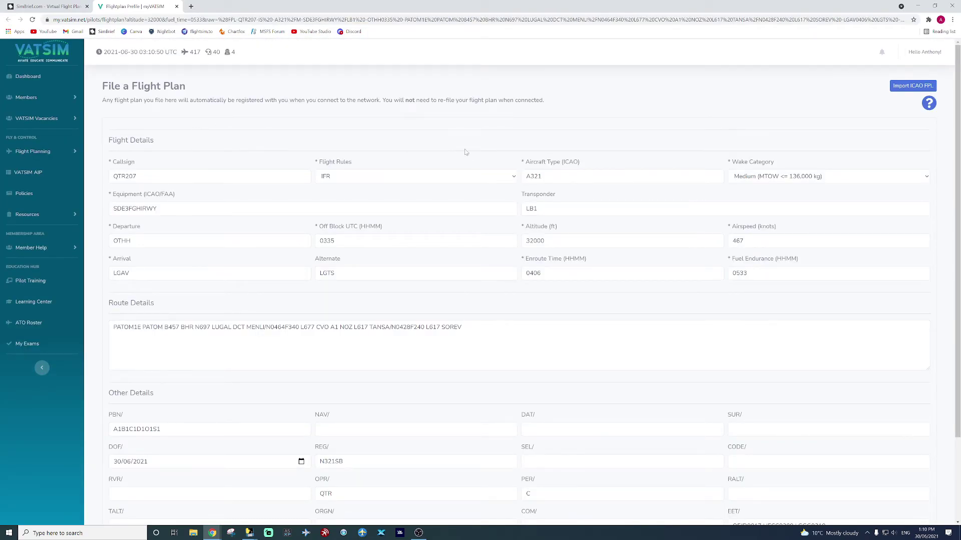
- Submit the prefilled QTR207 A321 OTHH–LGAV plan with File Plan (FPL) until VATSIM confirms it's filed
scroll(300, 480, down, 3)
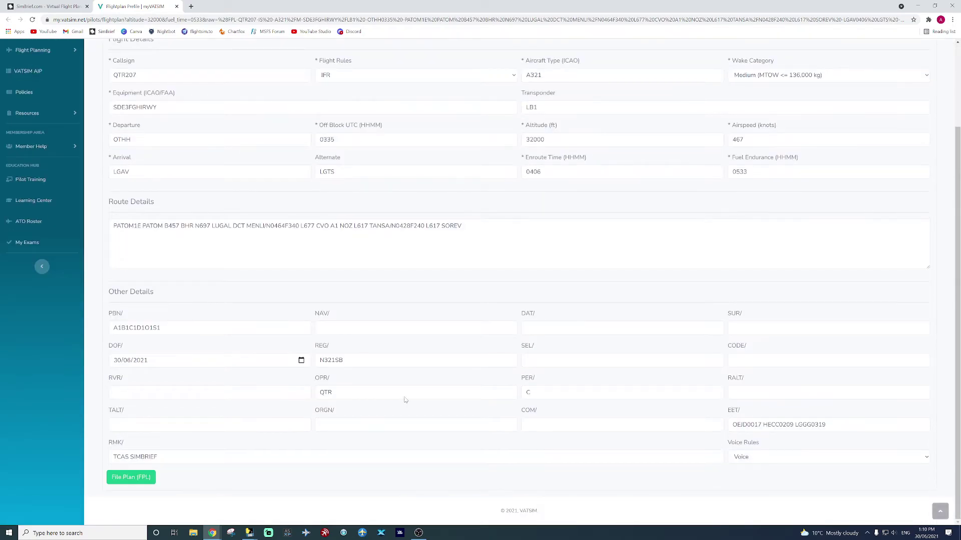
click(153, 481)
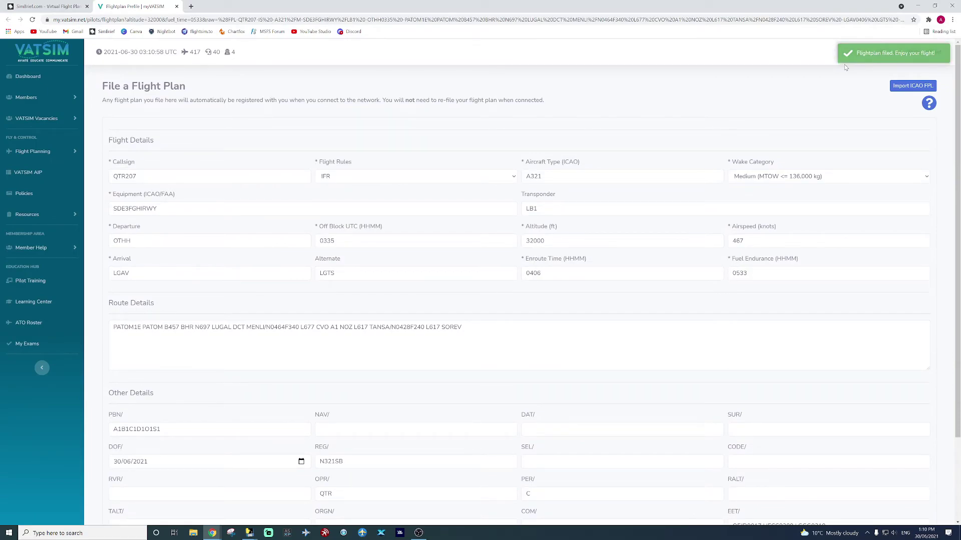
- Close the VATSIM flight plan tab and return to the top of the SimBrief briefing
click(177, 6)
scroll(208, 136, up, 20)
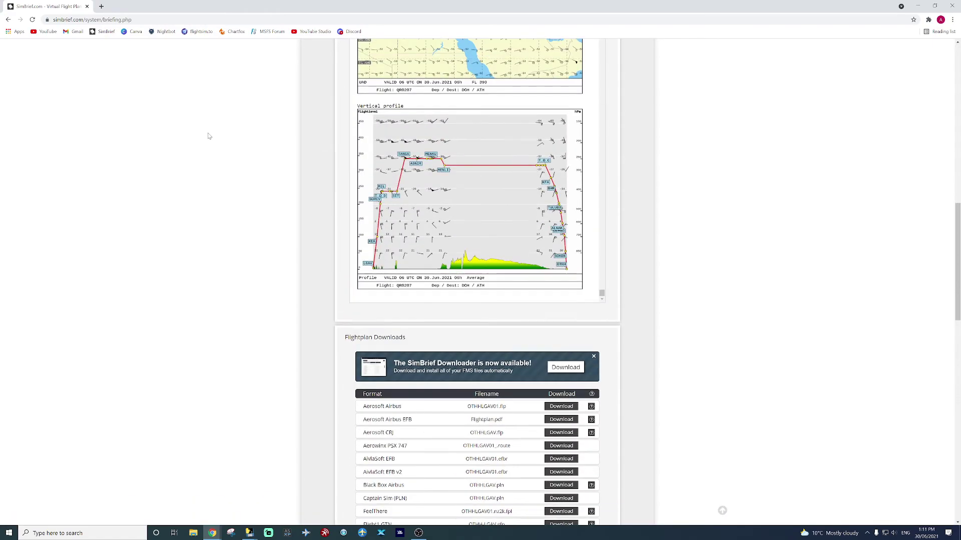
scroll(209, 136, down, 1)
scroll(209, 136, up, 2)
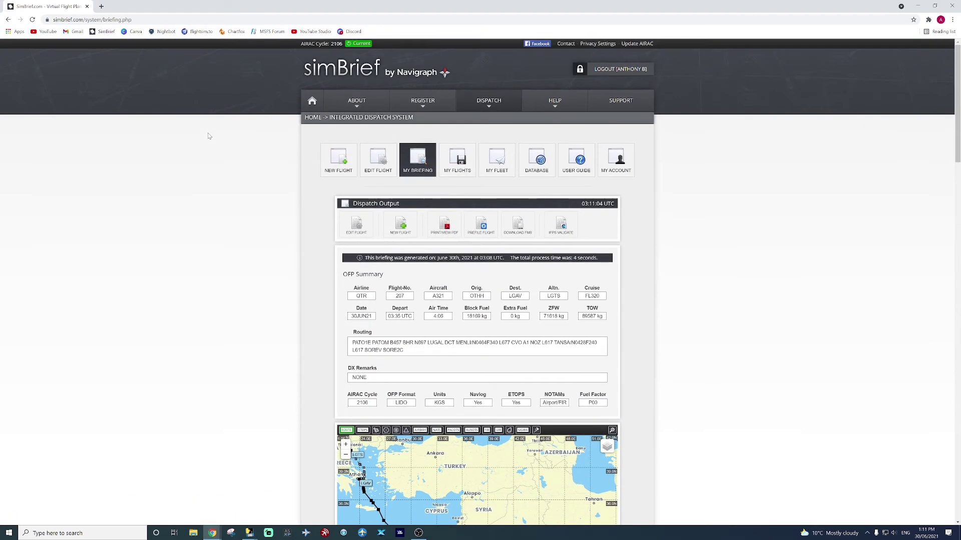
- Look through the QR 207 DOH–ATH OFP pages as a PDF, then close the PDF tab
click(444, 224)
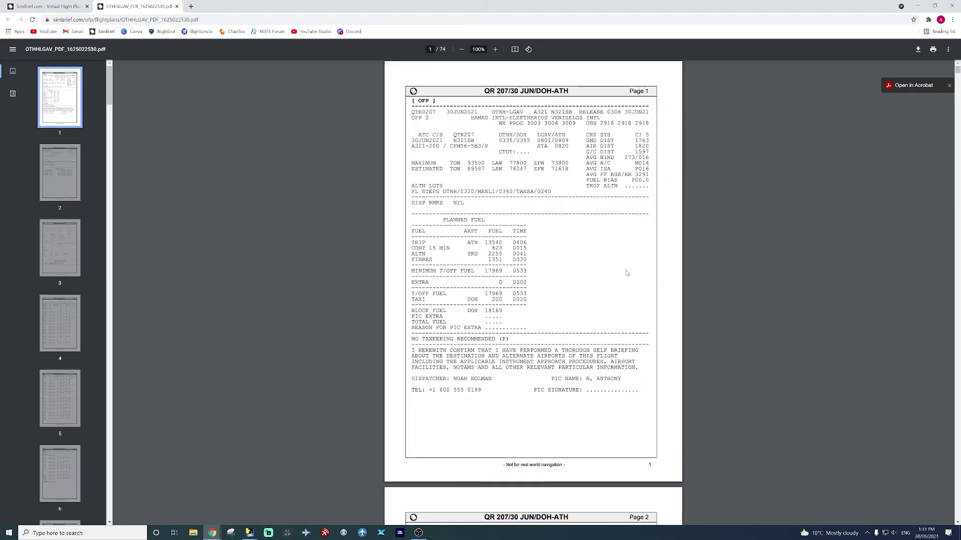
scroll(626, 273, down, 12)
scroll(626, 272, down, 15)
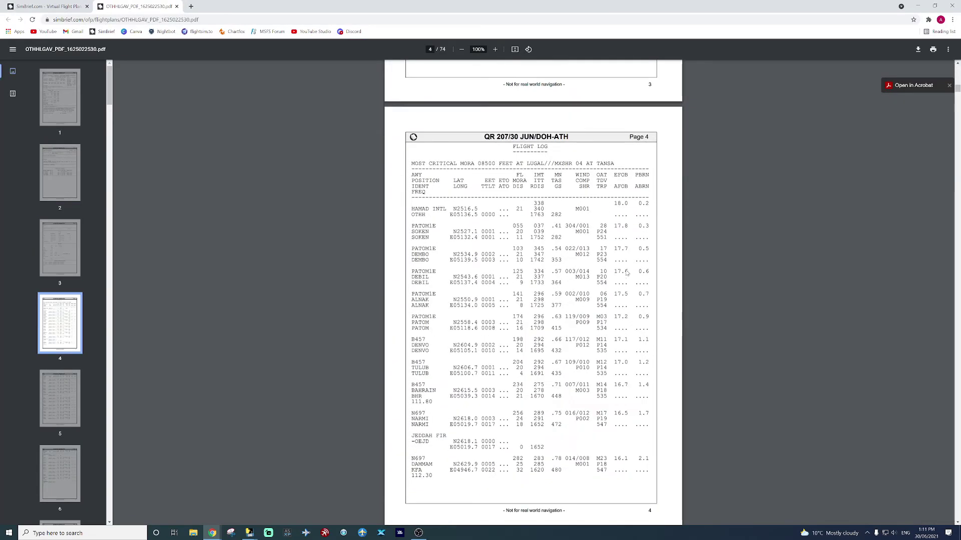
scroll(625, 273, up, 14)
scroll(626, 273, up, 14)
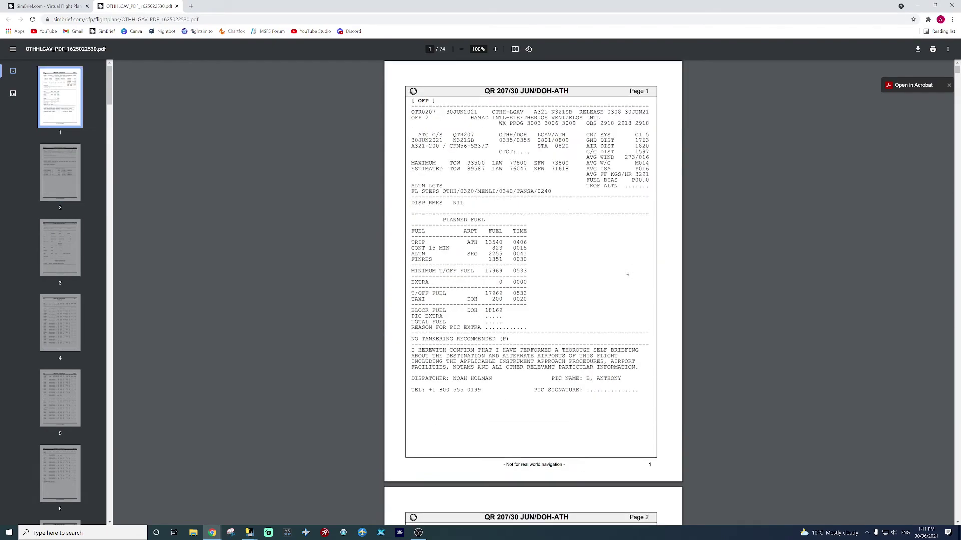
click(176, 6)
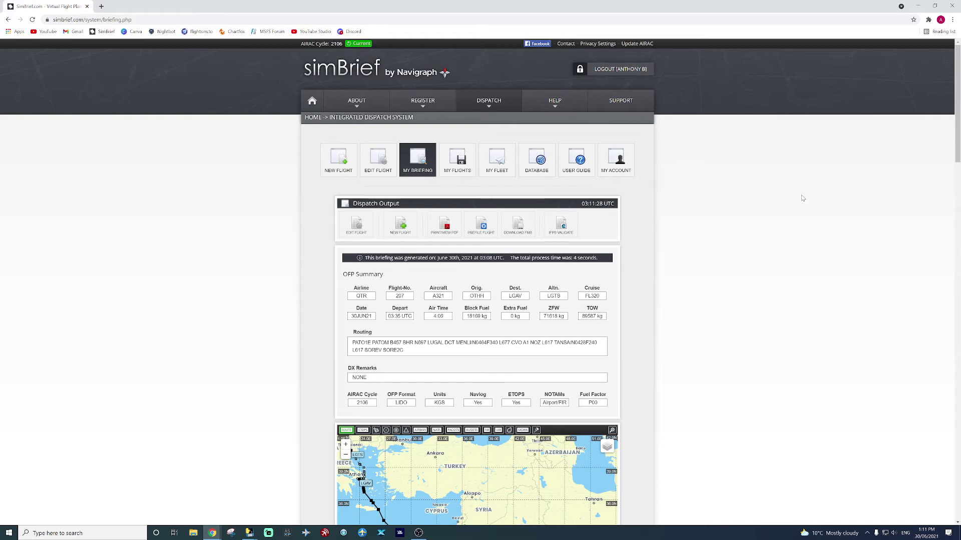
- Open My Flights and review the 14 saved flights and the QTR207 dispatch history
click(458, 159)
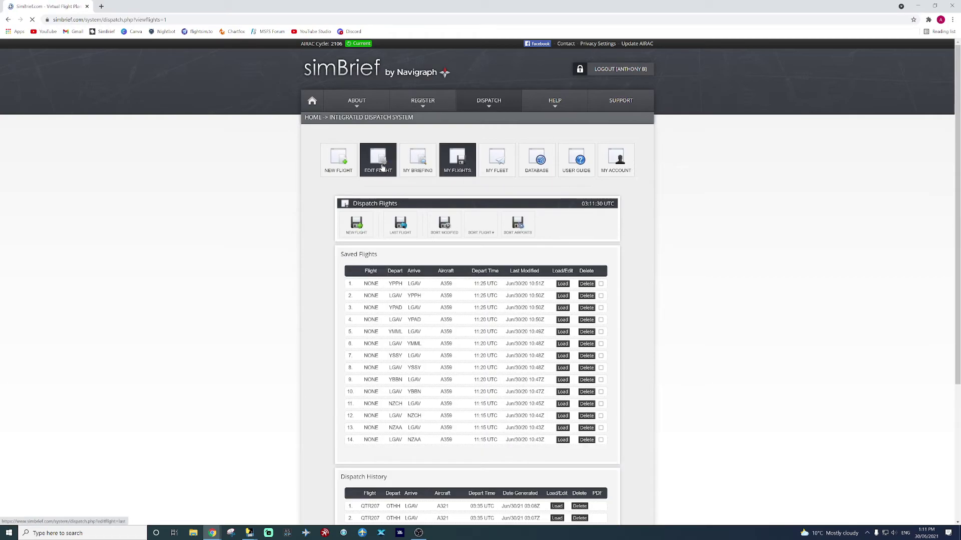
scroll(700, 204, down, 4)
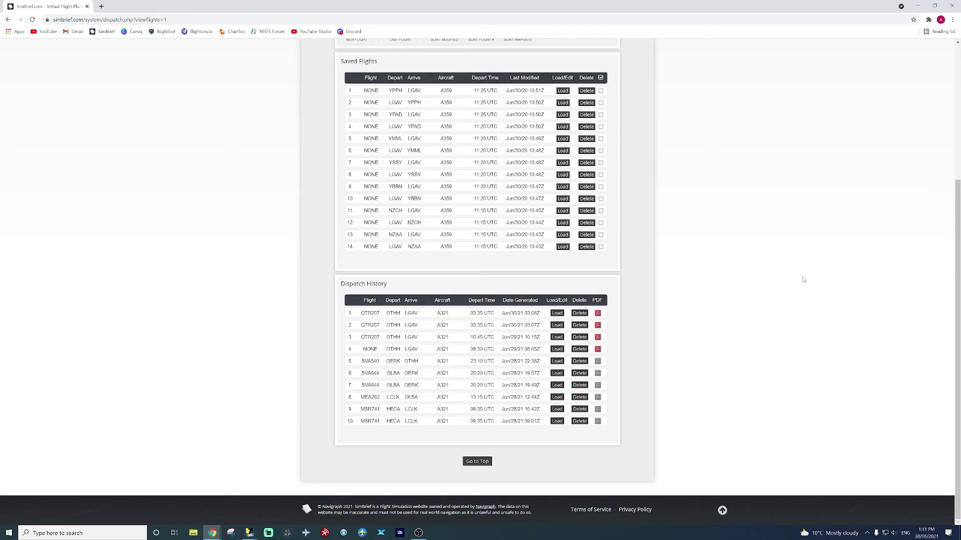
scroll(803, 280, up, 4)
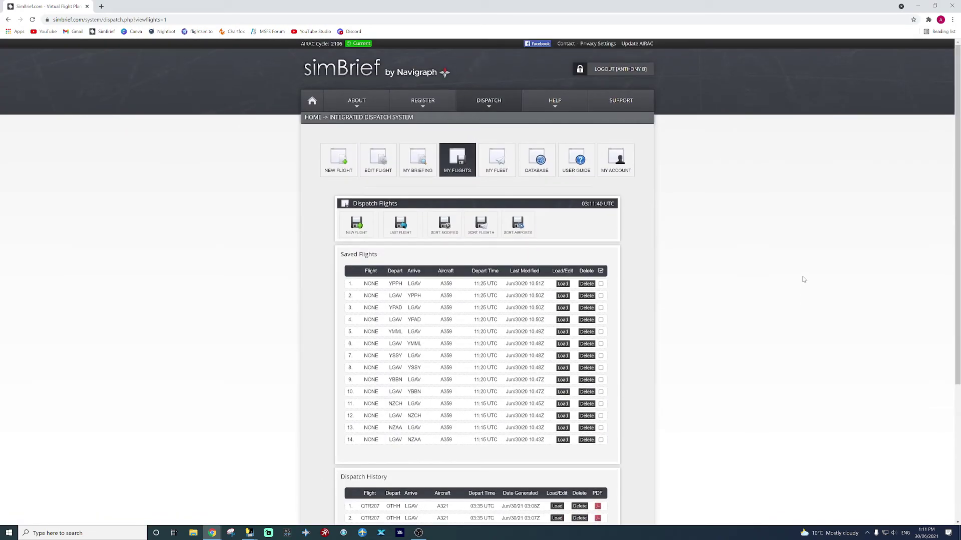